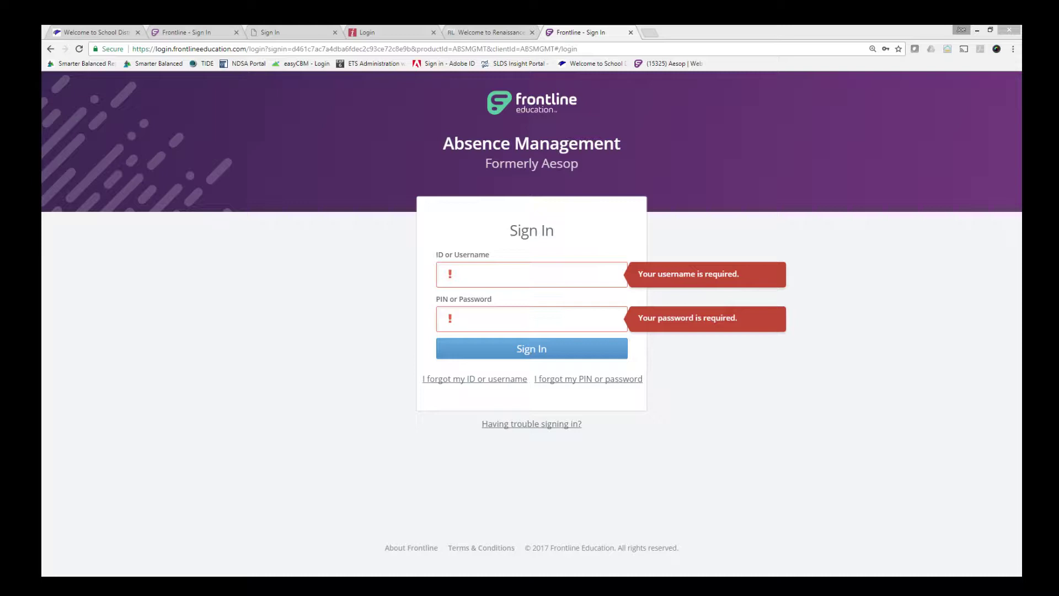
Sign in to Frontline with the employee ID and PIN.
click(484, 274)
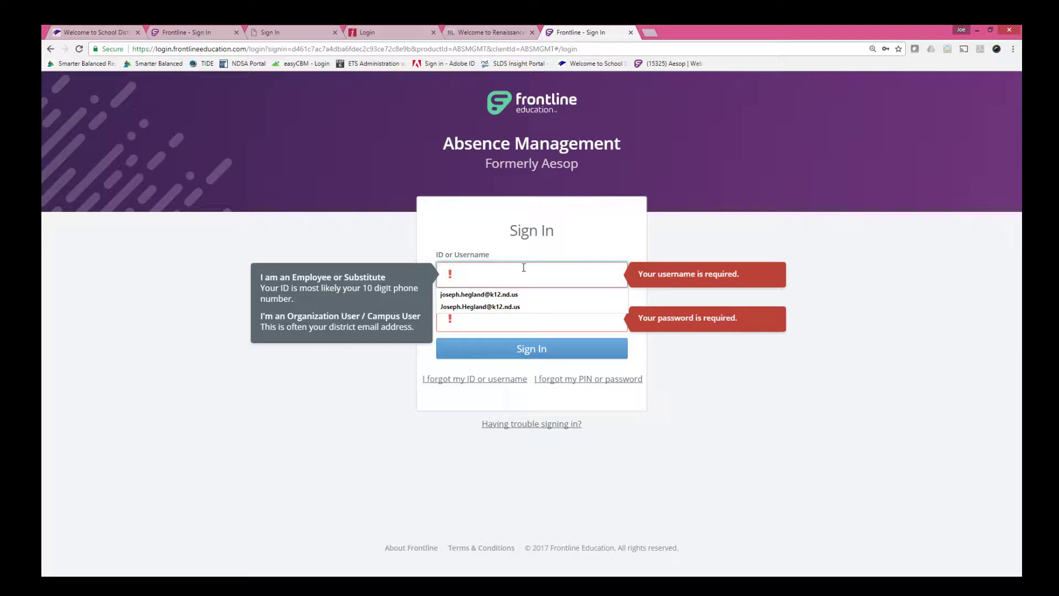
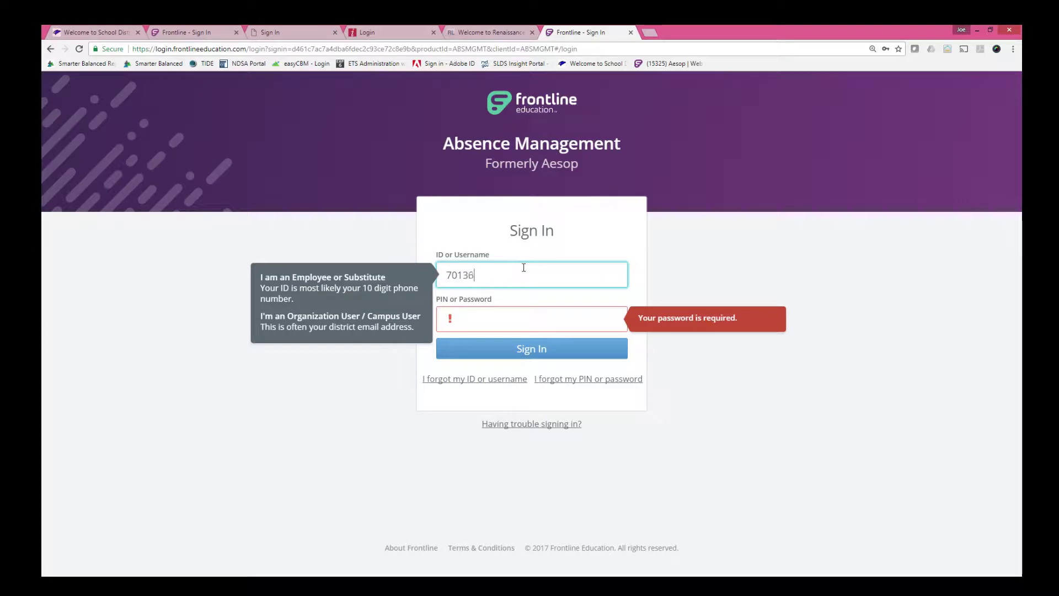
click(476, 322)
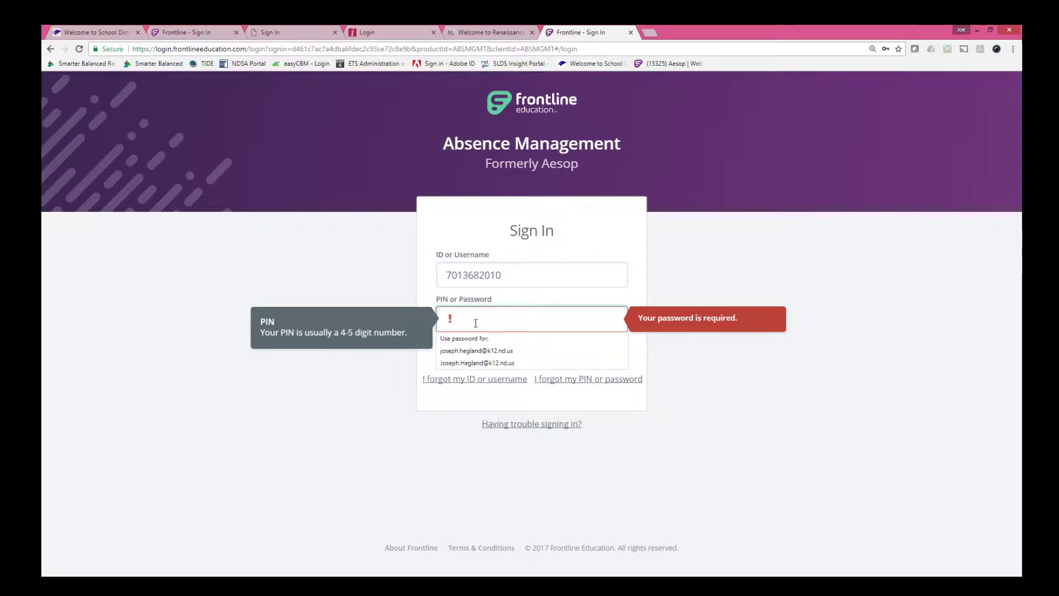
text(••••)
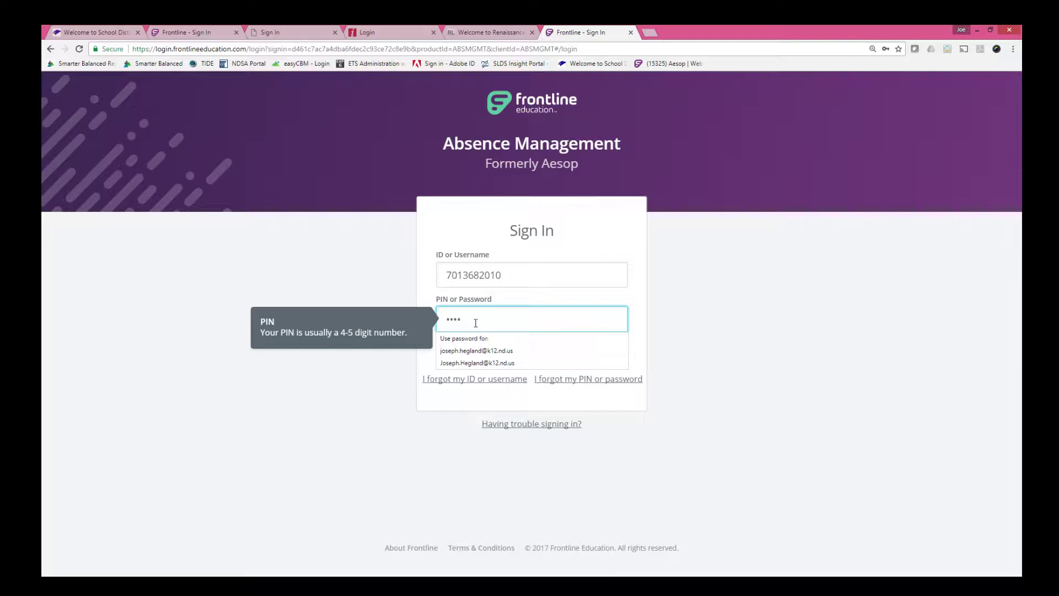
key(Return)
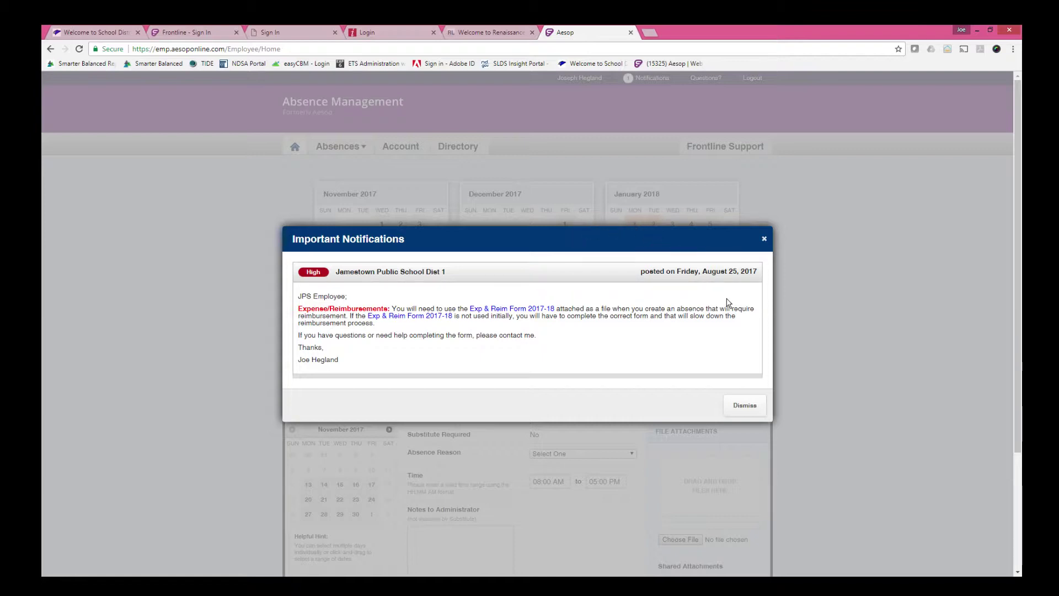
Dismiss the Important Notifications message about the Exp & Reim Form 2017-18.
click(751, 412)
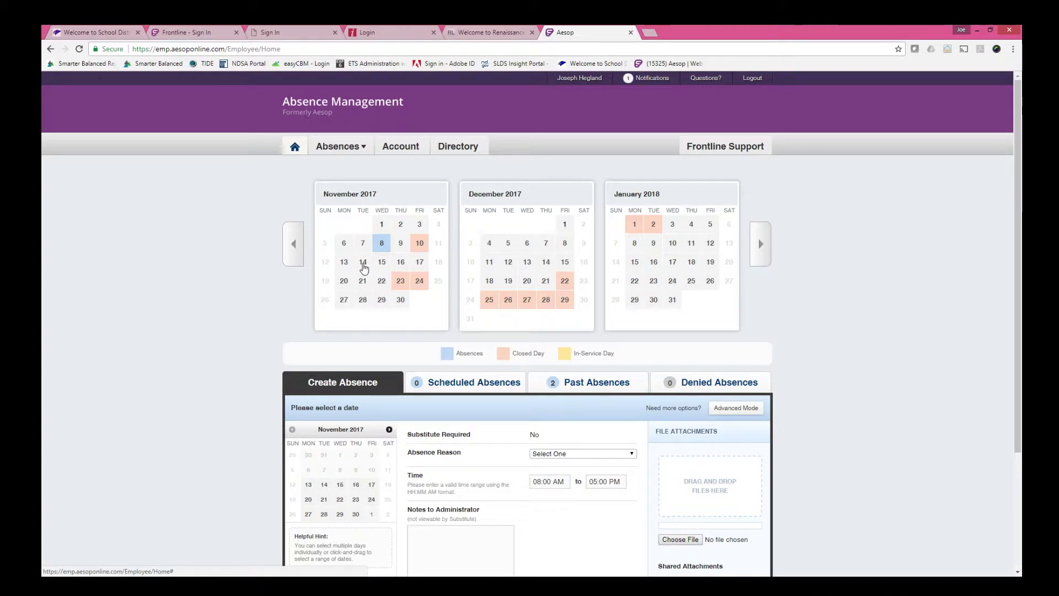
Create a November 14 Professional Leave absence with the note 'AdvancED Workshop - Bismarck'.
click(363, 263)
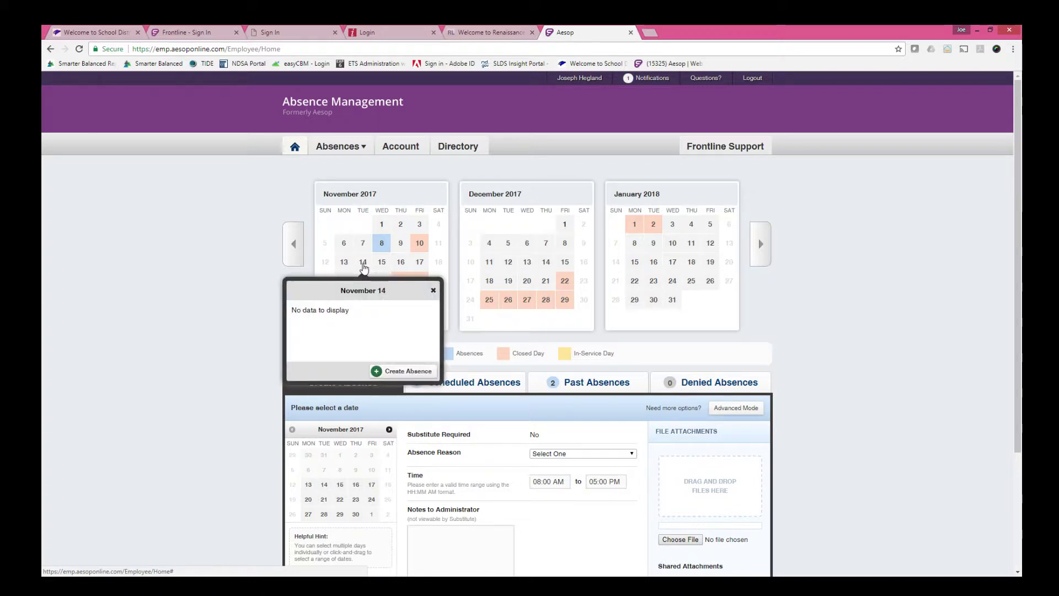
click(406, 371)
scroll(599, 382, down, 3)
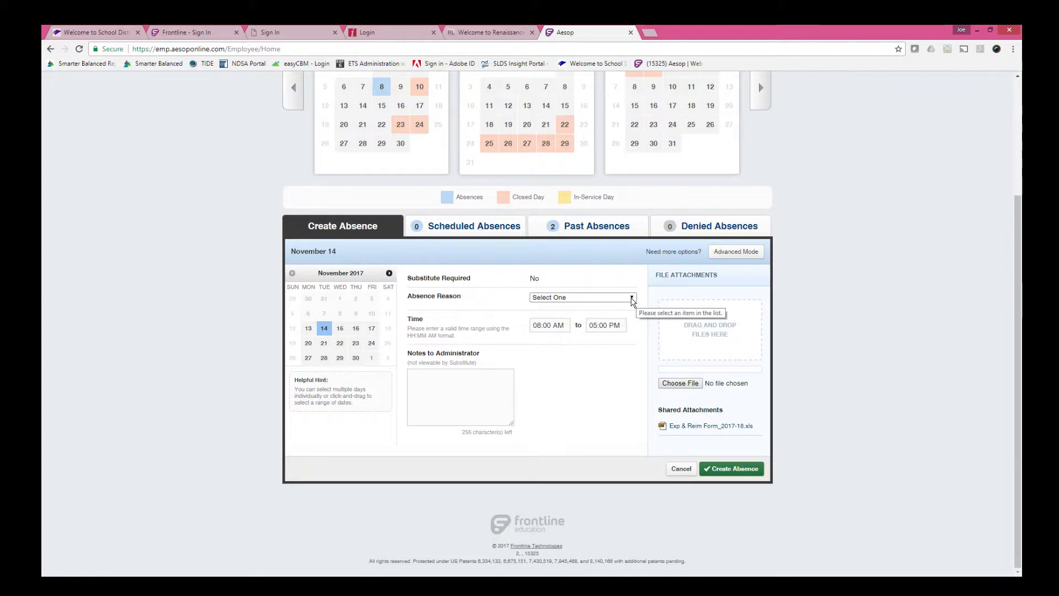
click(632, 298)
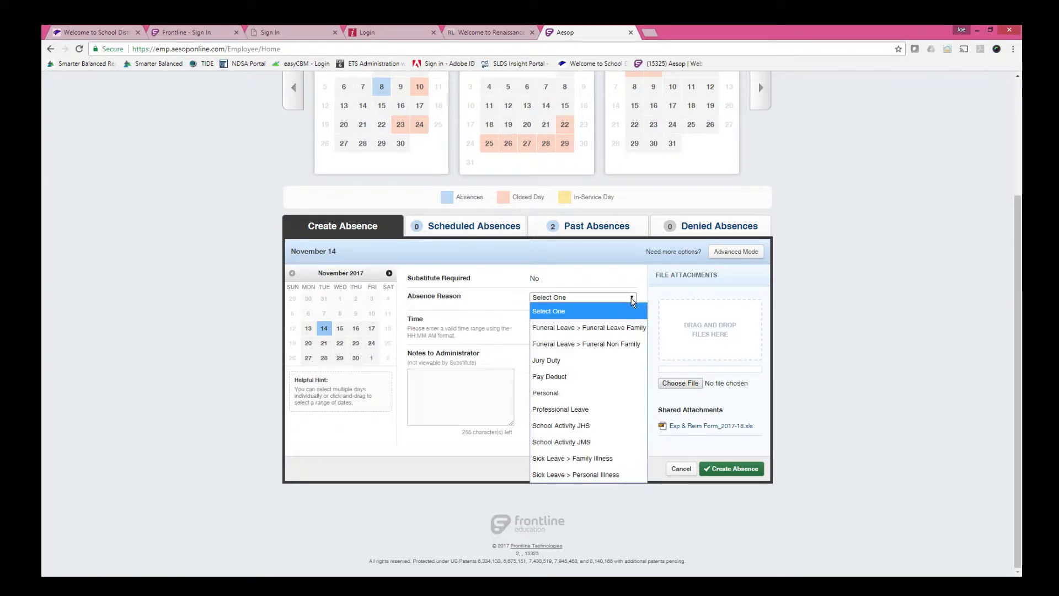
click(603, 411)
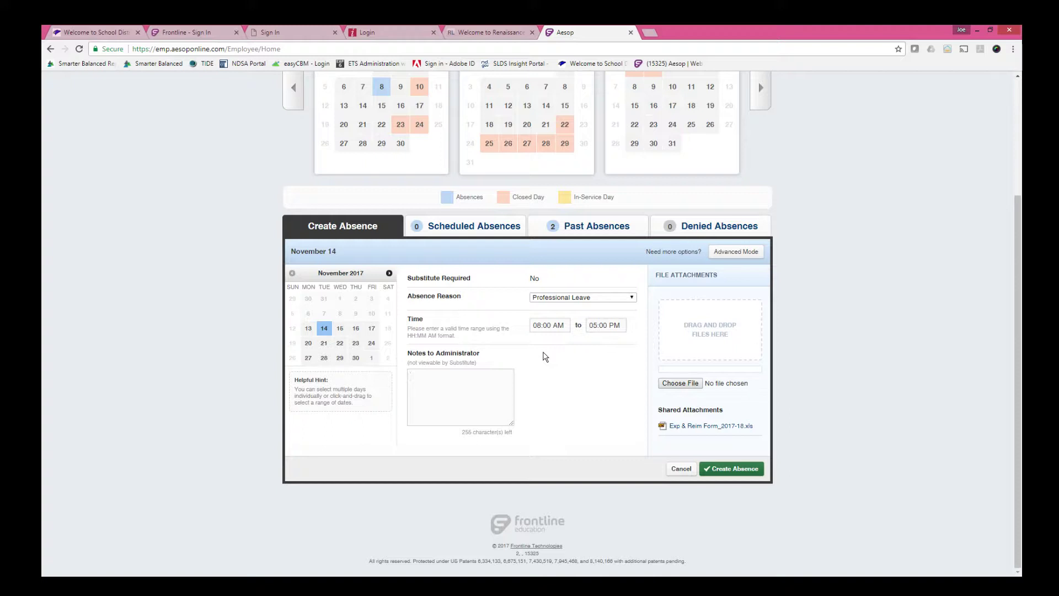
text(AdvancED Workshop - Bismarck)
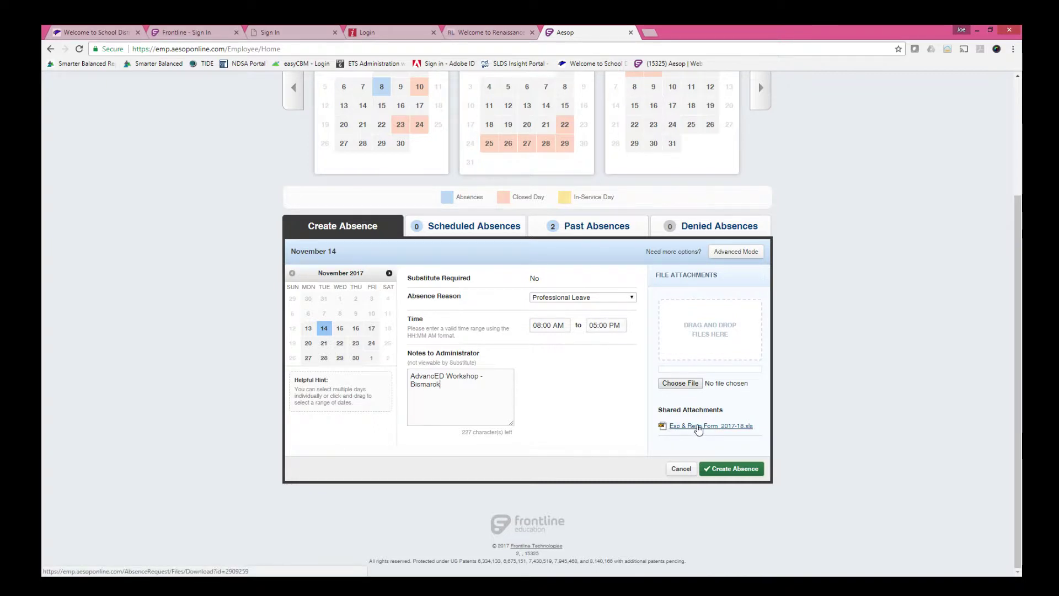
Download the Exp & Reim Form_2017-18.xls attachment and open it in Excel.
click(699, 430)
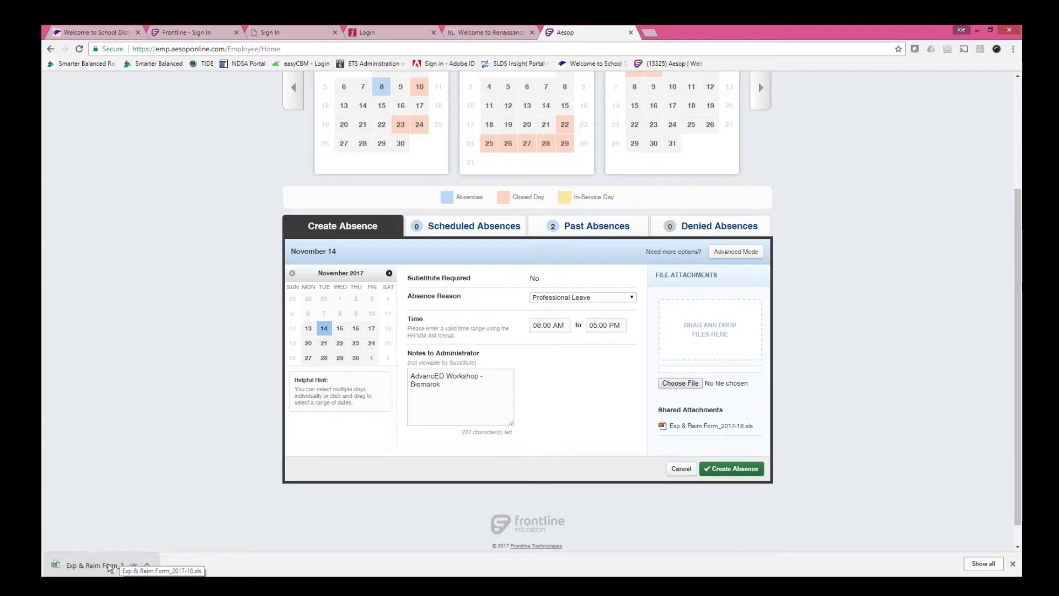
click(106, 568)
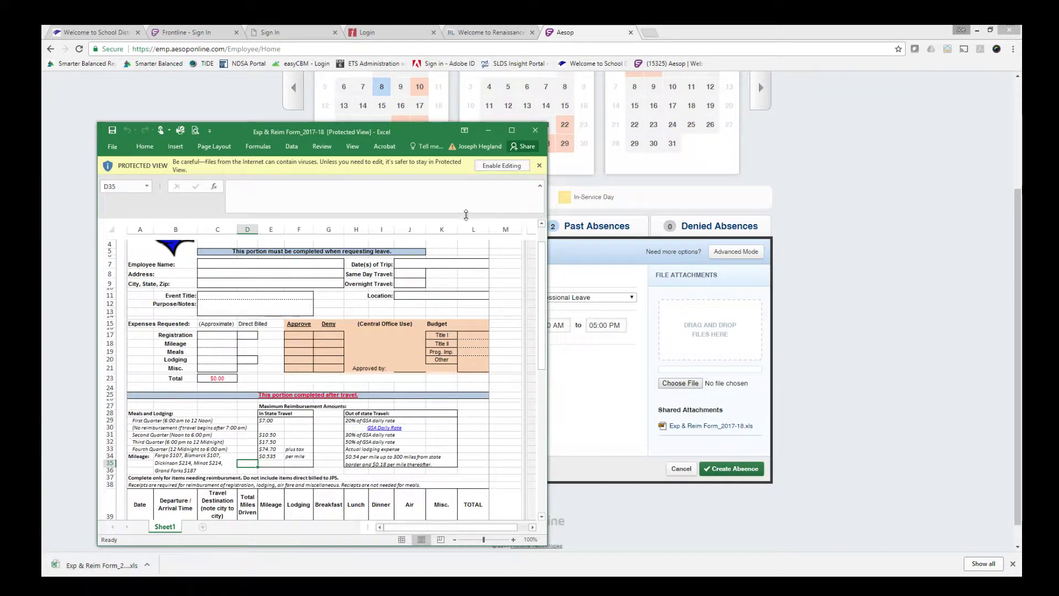
Reposition and enlarge the Excel window, then enable editing of the form.
drag(425, 137, 527, 84)
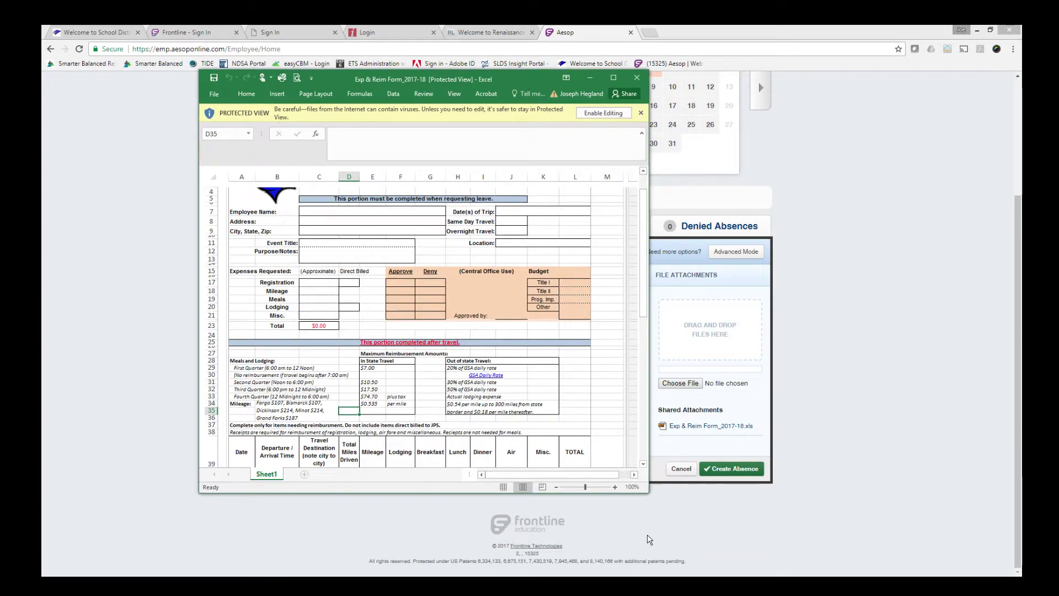
mouse_move(771, 533)
mouse_down()
mouse_move(793, 552)
mouse_move(774, 545)
mouse_up()
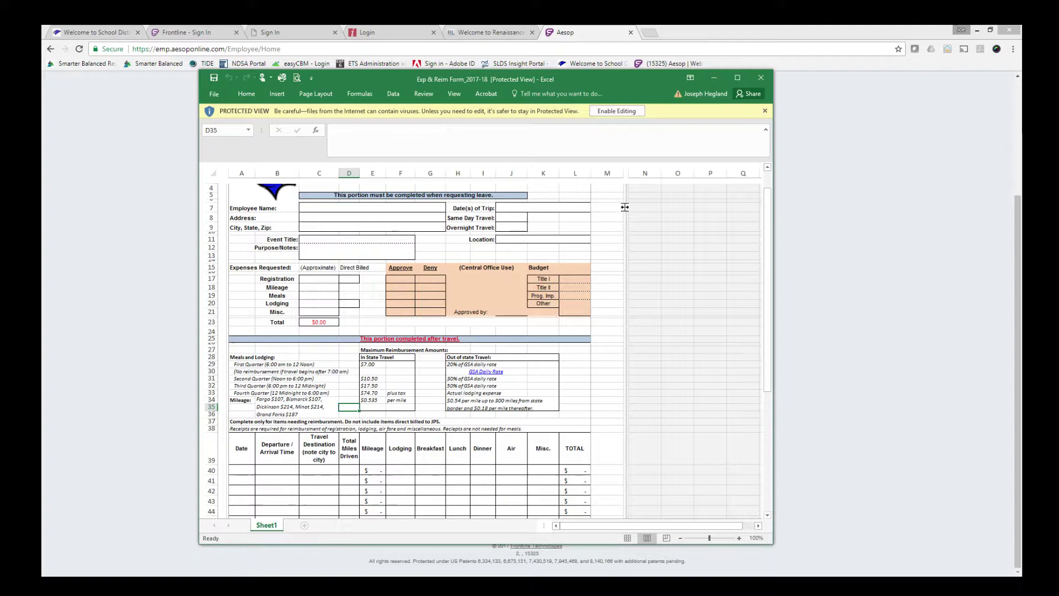
click(608, 112)
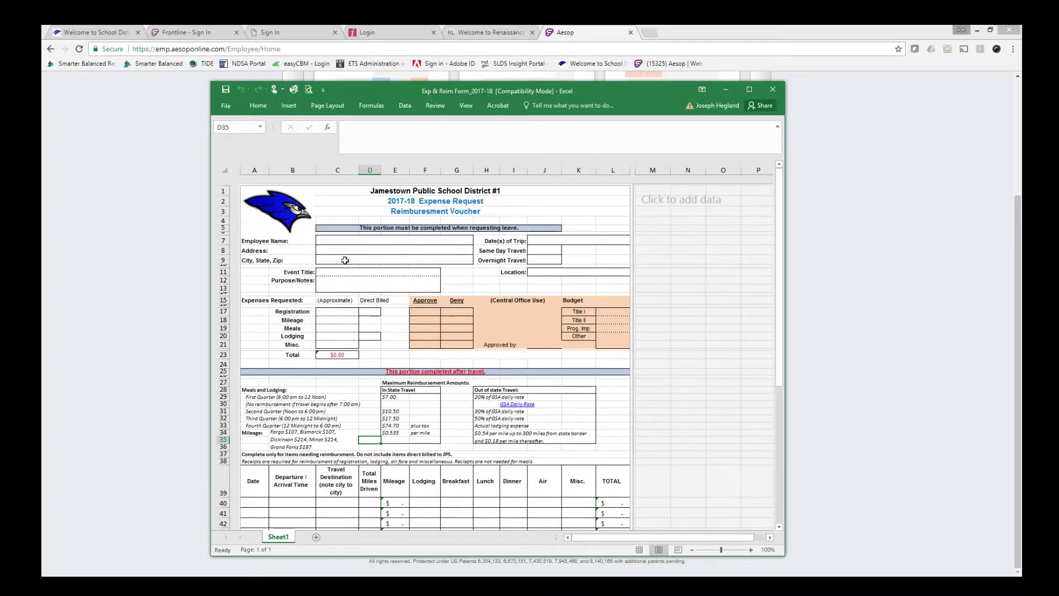
Enter the employee's name in C7 and trip date Nov 17, 2017 in J7.
scroll(334, 241, down, 1)
click(338, 243)
click(342, 204)
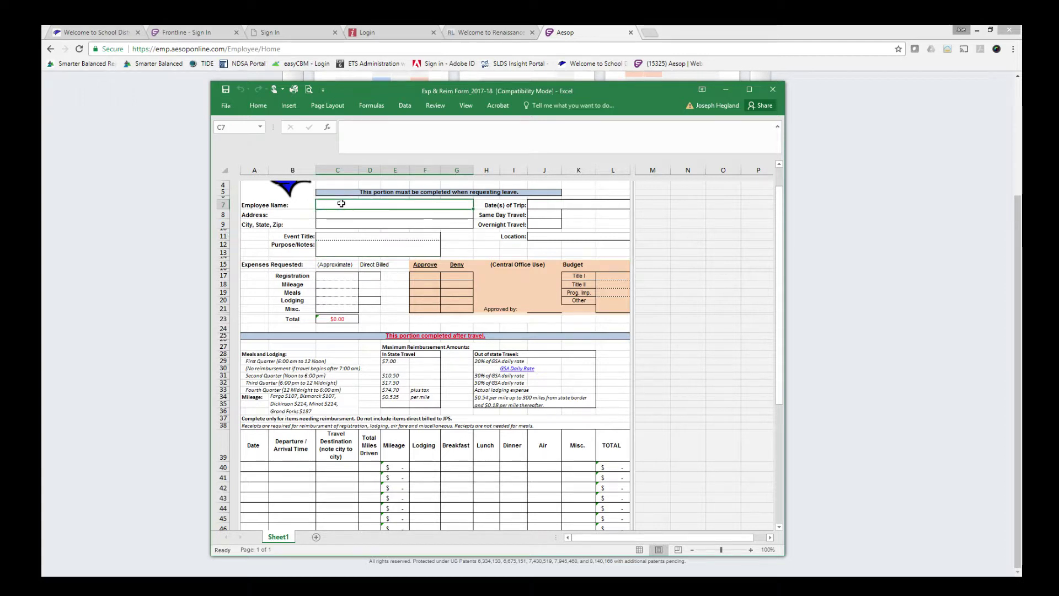
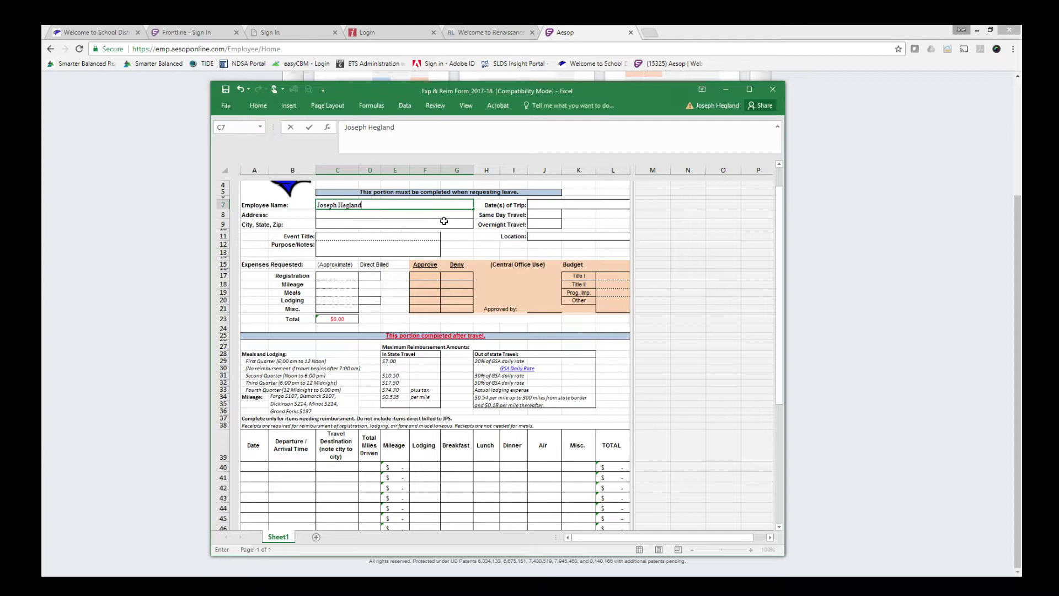
click(555, 204)
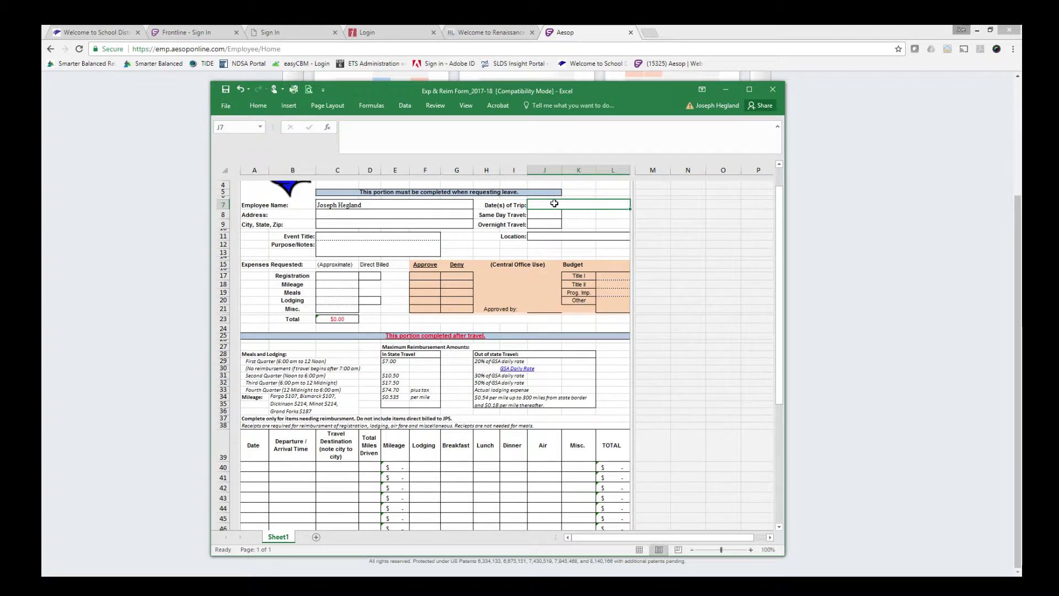
text(Nov 1)
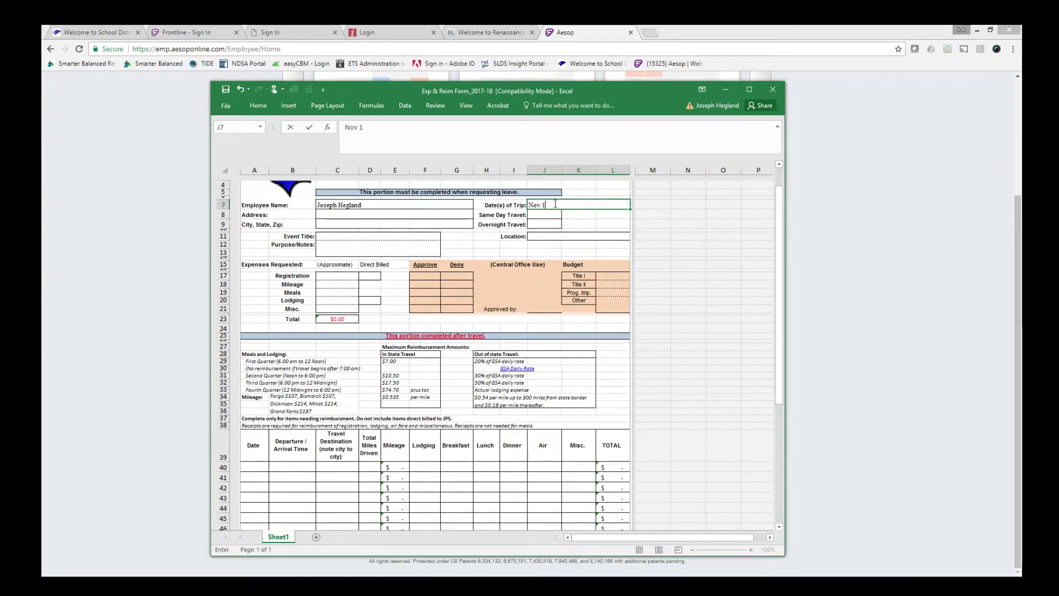
text(7, 2017)
key(Tab)
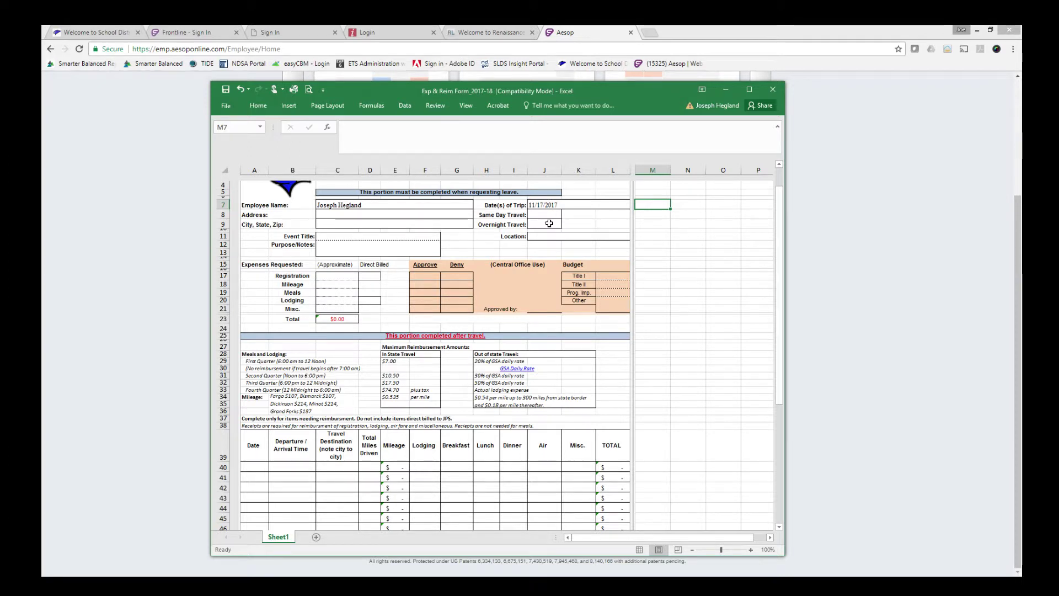
Mark overnight travel with x, and enter Event Title AdvancED Workshop and Location Bismarck.
click(550, 223)
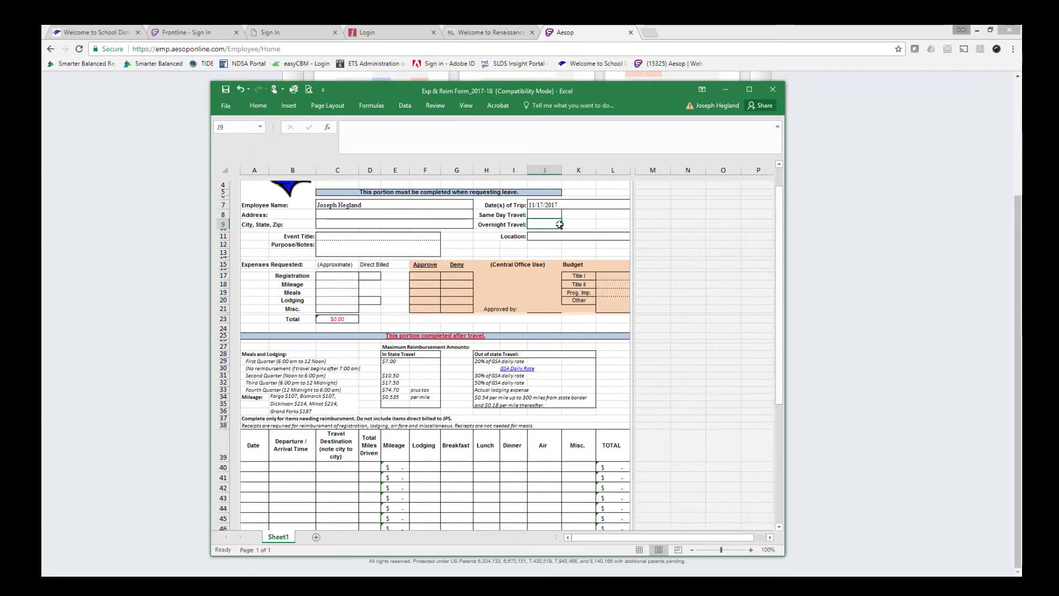
text(x)
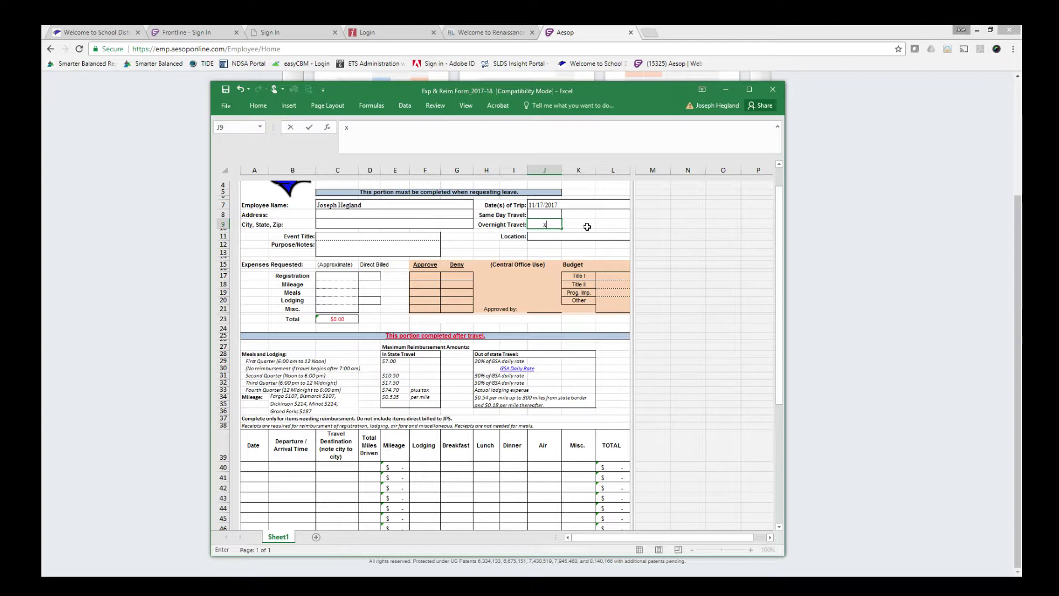
key(Return)
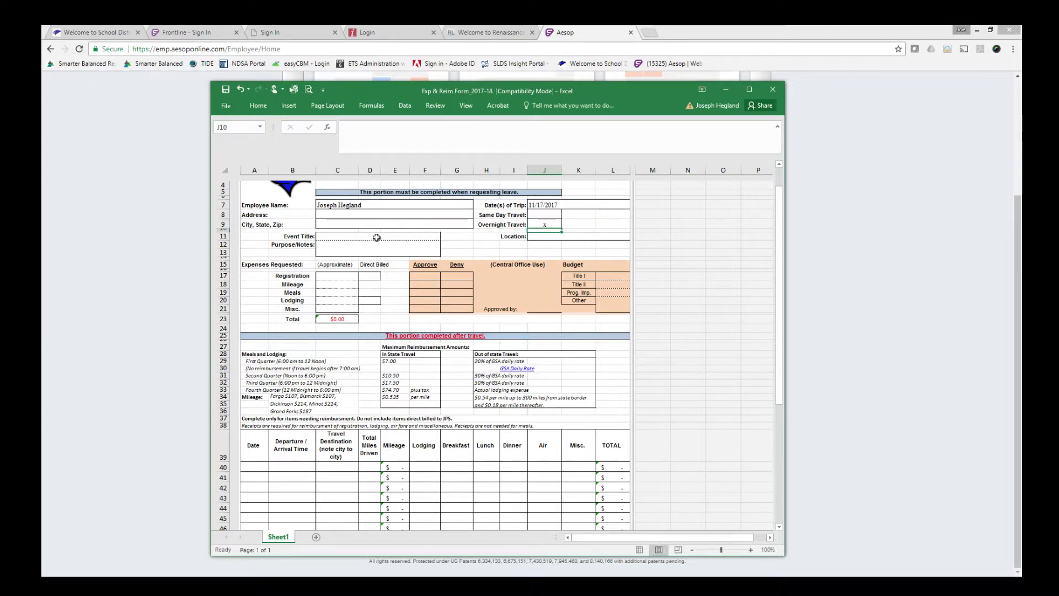
click(343, 238)
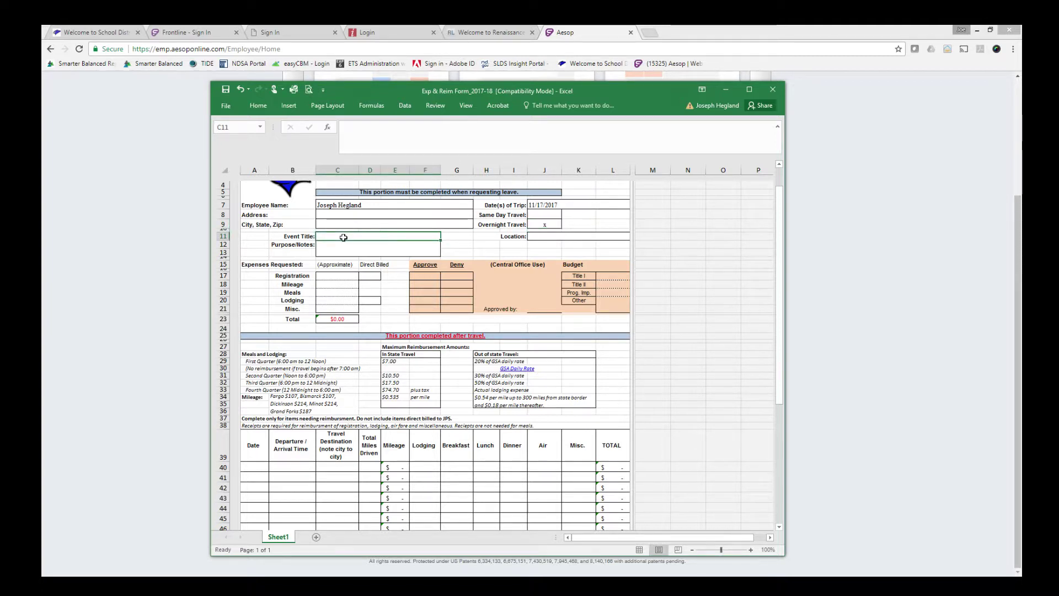
text(Advanc)
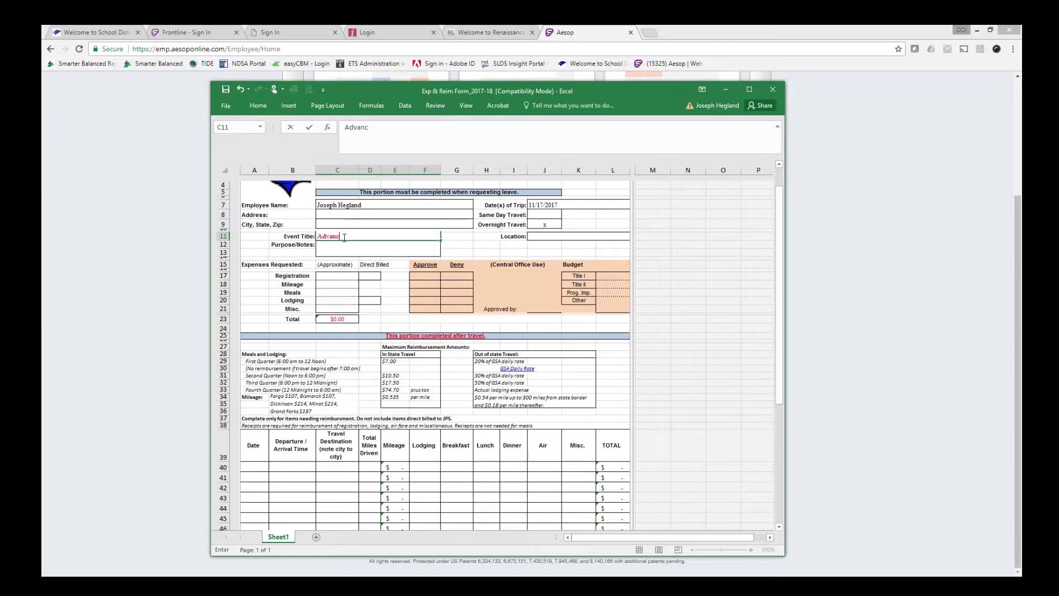
text(ED Wor)
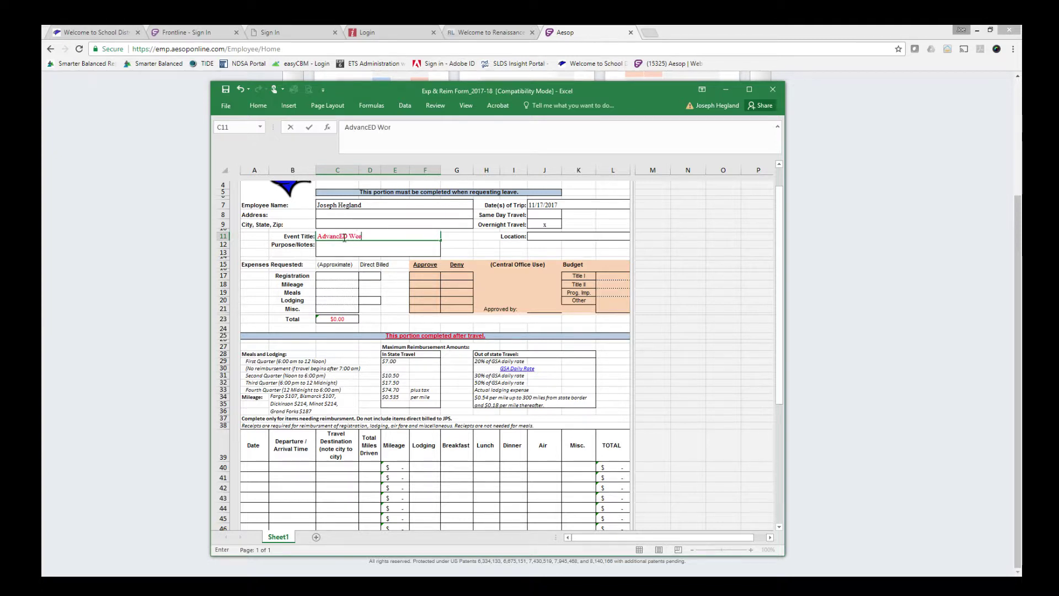
text(kshop)
key(Tab)
key(Tab)
key(Tab)
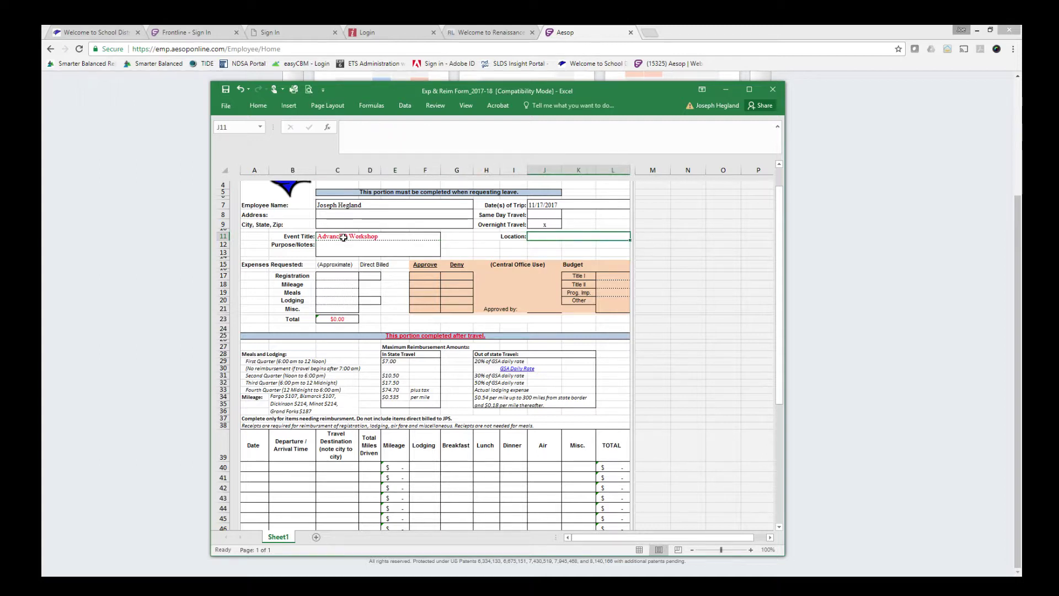
text(Bisma)
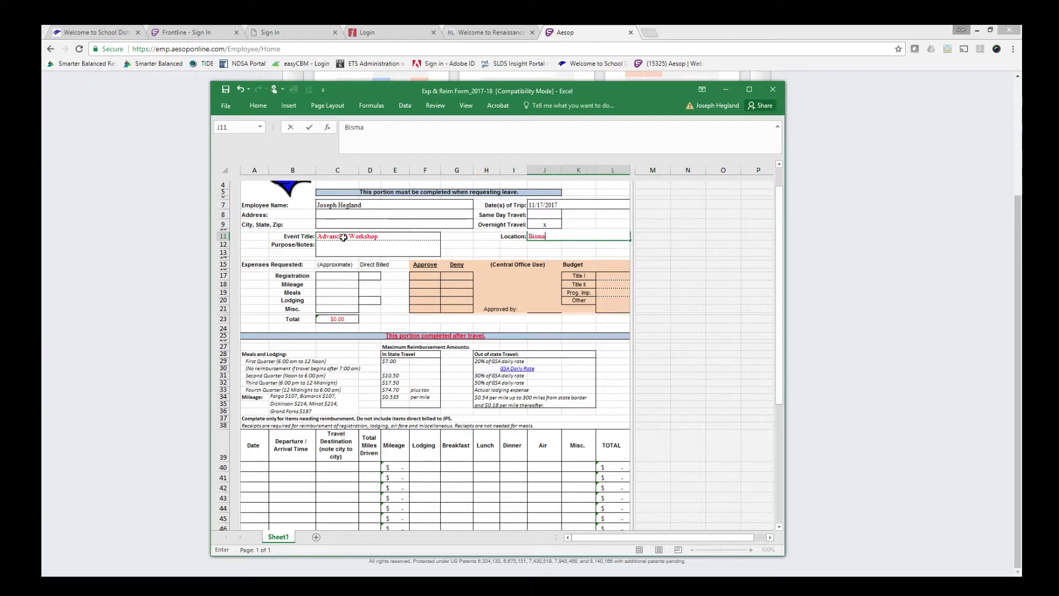
text(rck)
click(329, 277)
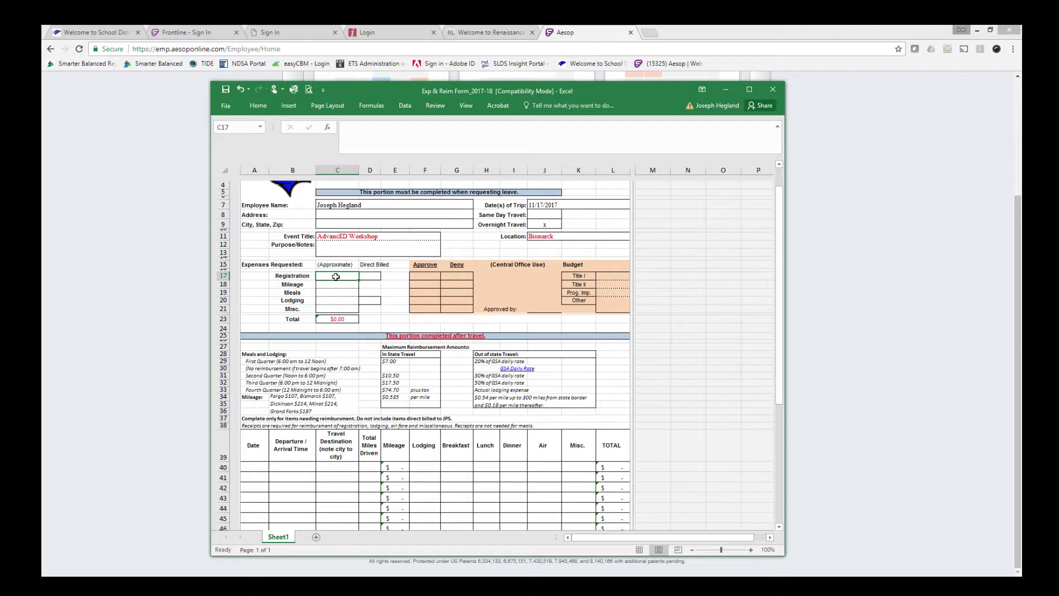
Request $150.00 direct-billed registration and $107.00 mileage, totalling $257.00.
text(150)
key(Tab)
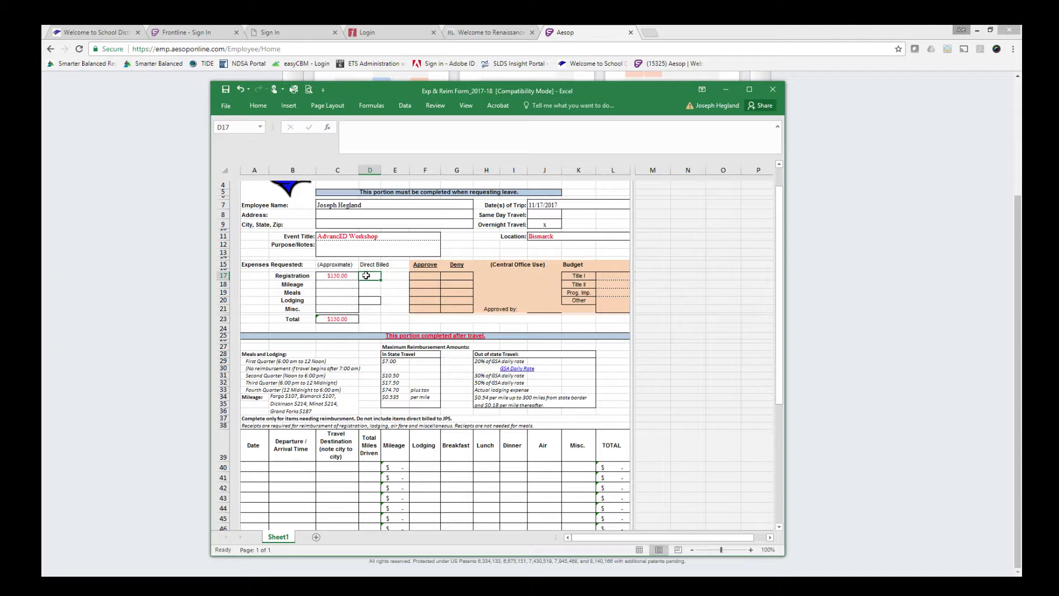
text(x)
key(Return)
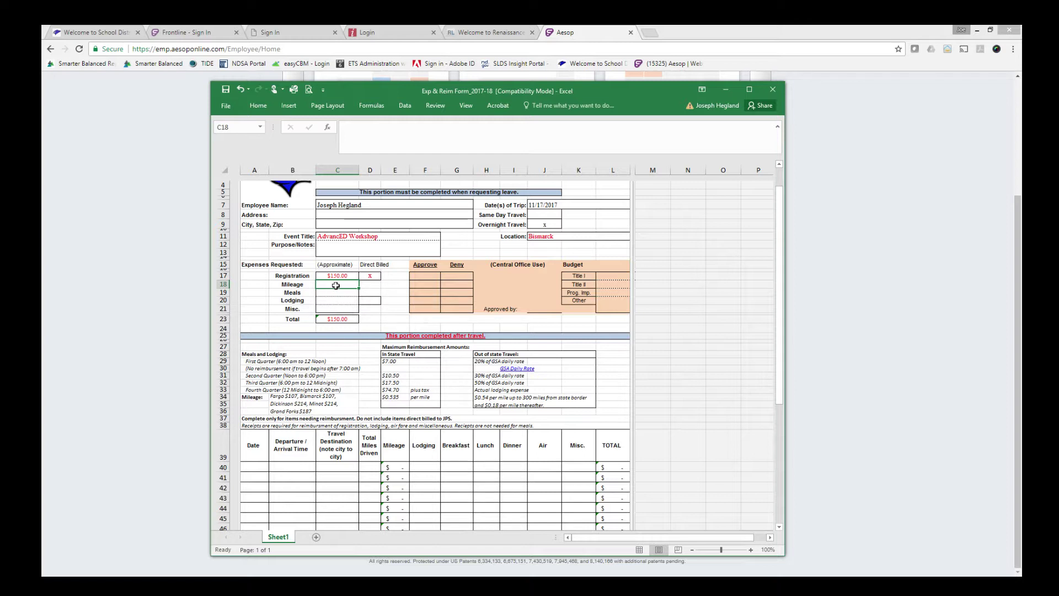
text(107)
key(Tab)
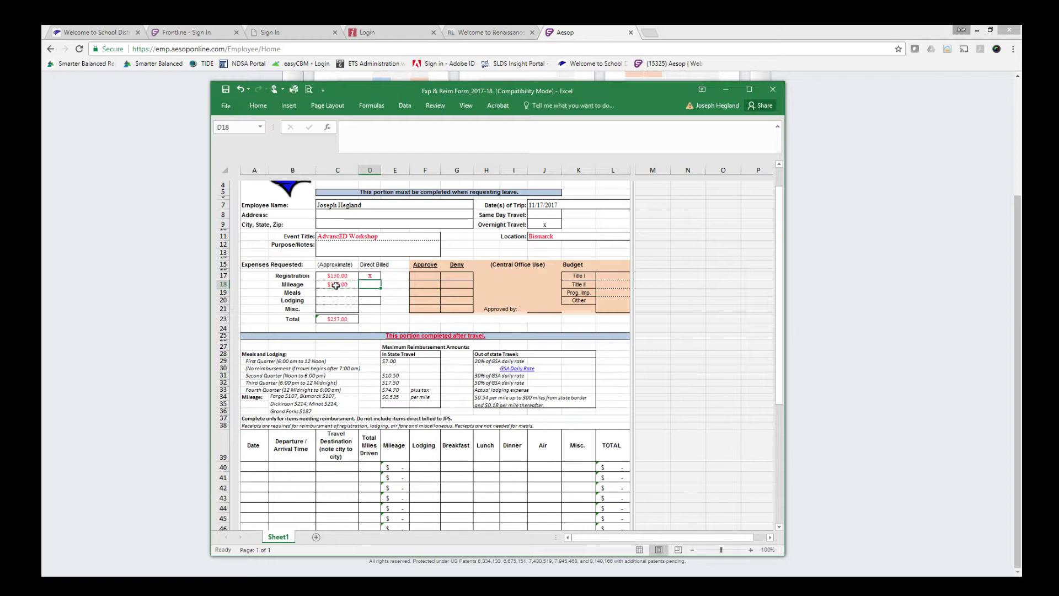
click(334, 293)
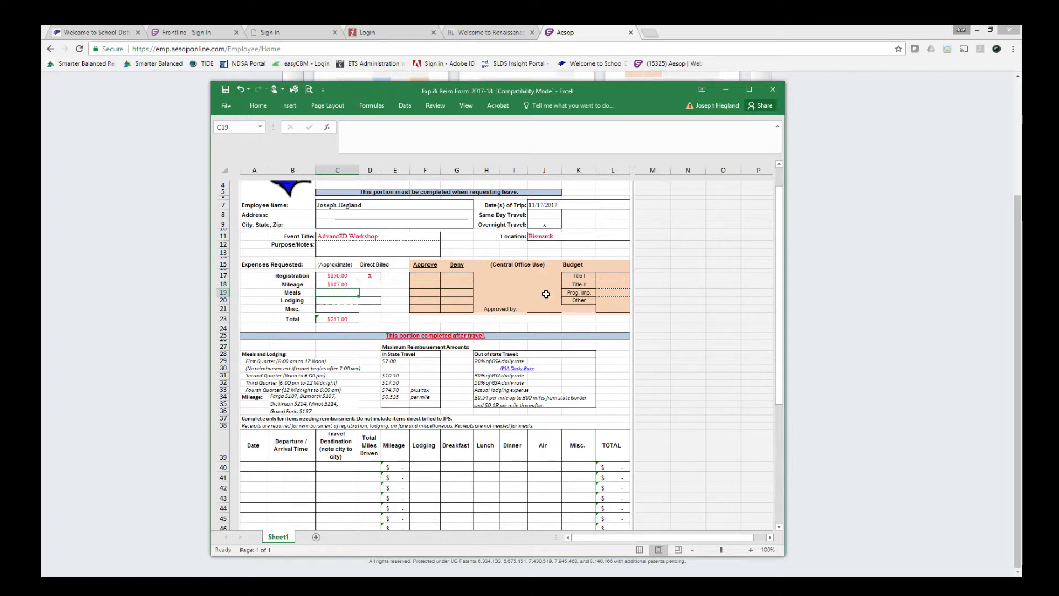
scroll(662, 424, down, 2)
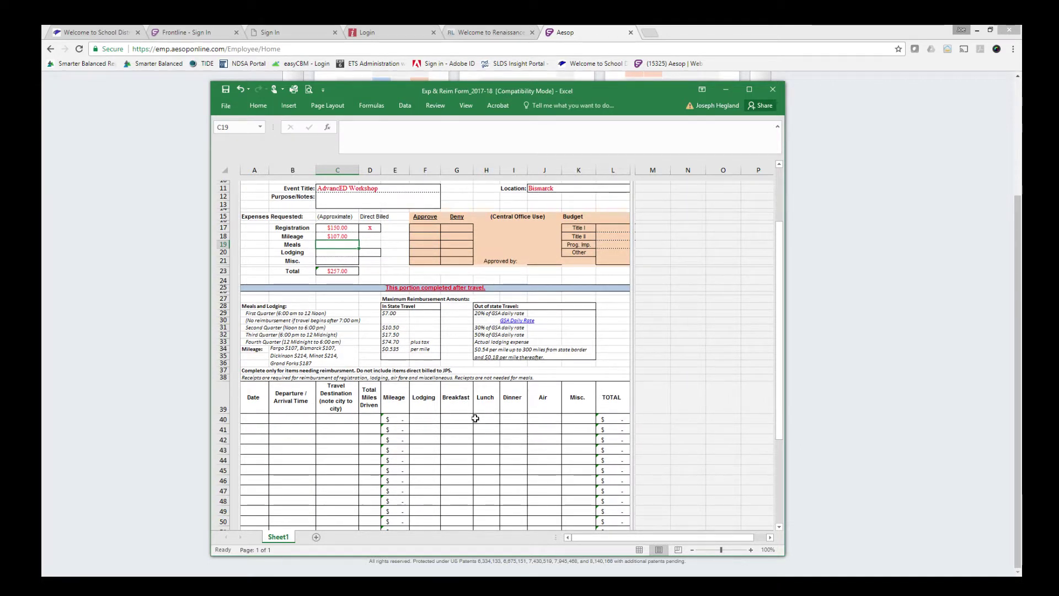
Itemize meals: $17.50 dinner on row one, $7.00 breakfast and $10.50 lunch on row two.
click(514, 420)
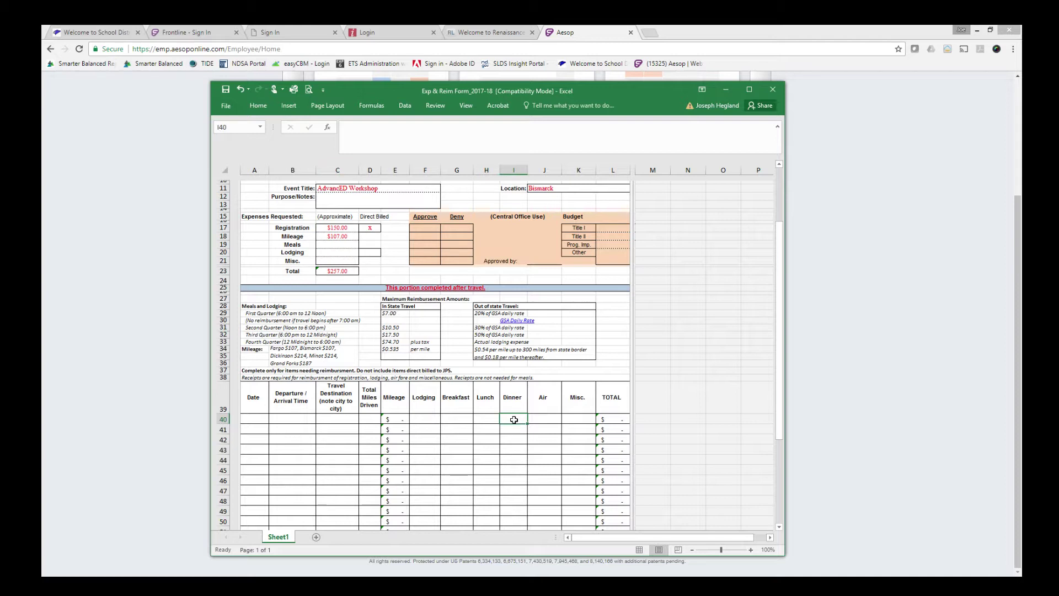
text(17.50)
key(Tab)
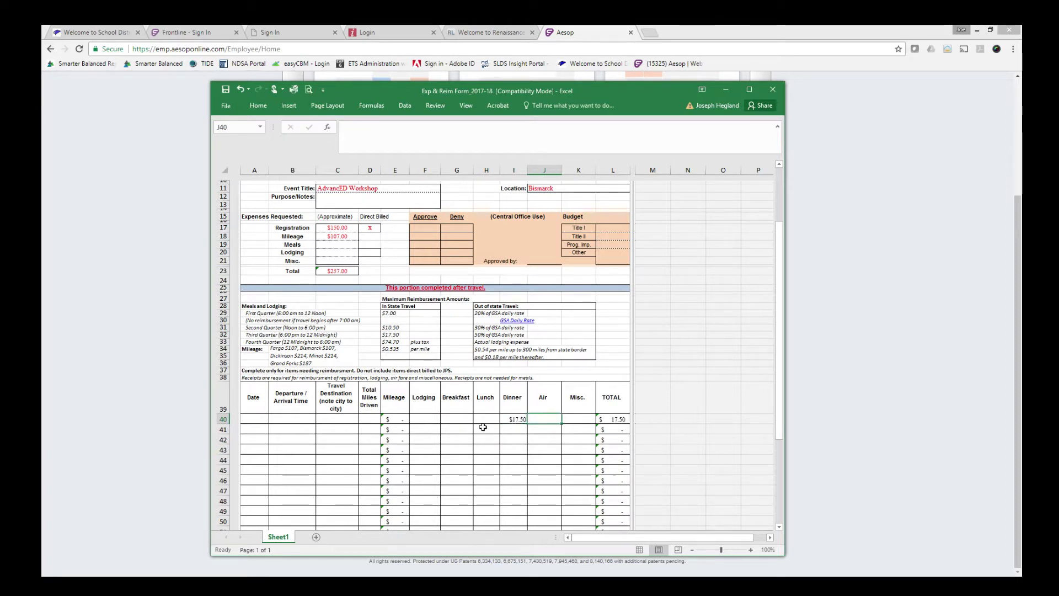
click(483, 430)
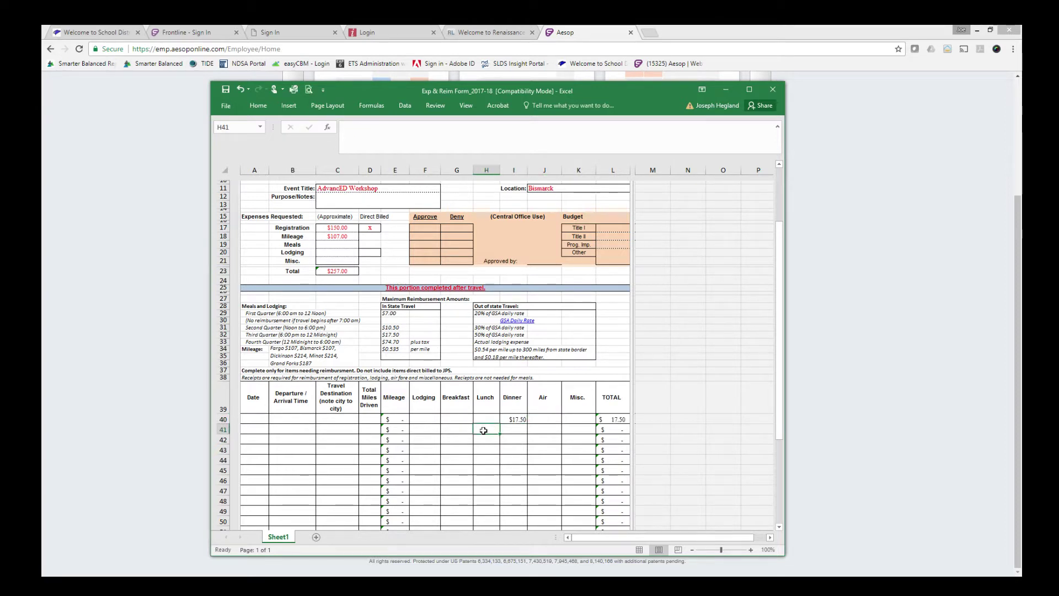
click(454, 429)
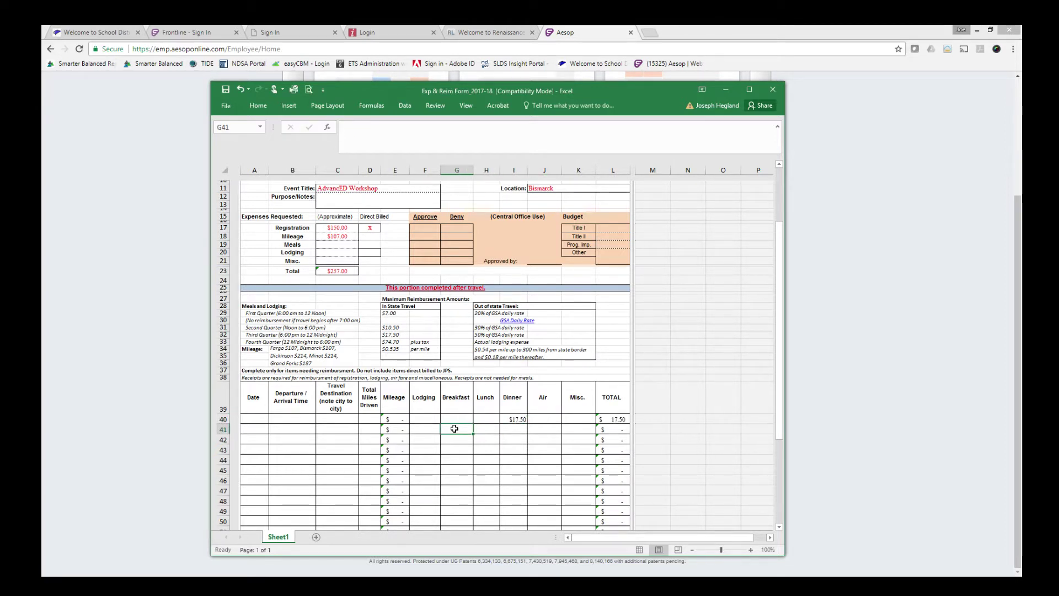
text(7)
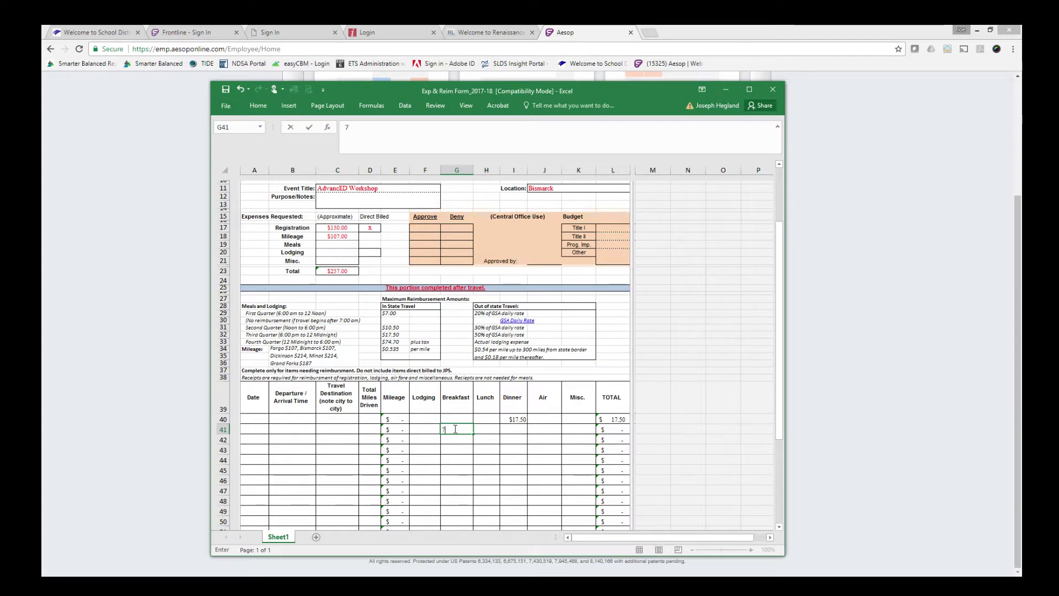
key(Tab)
text(10)
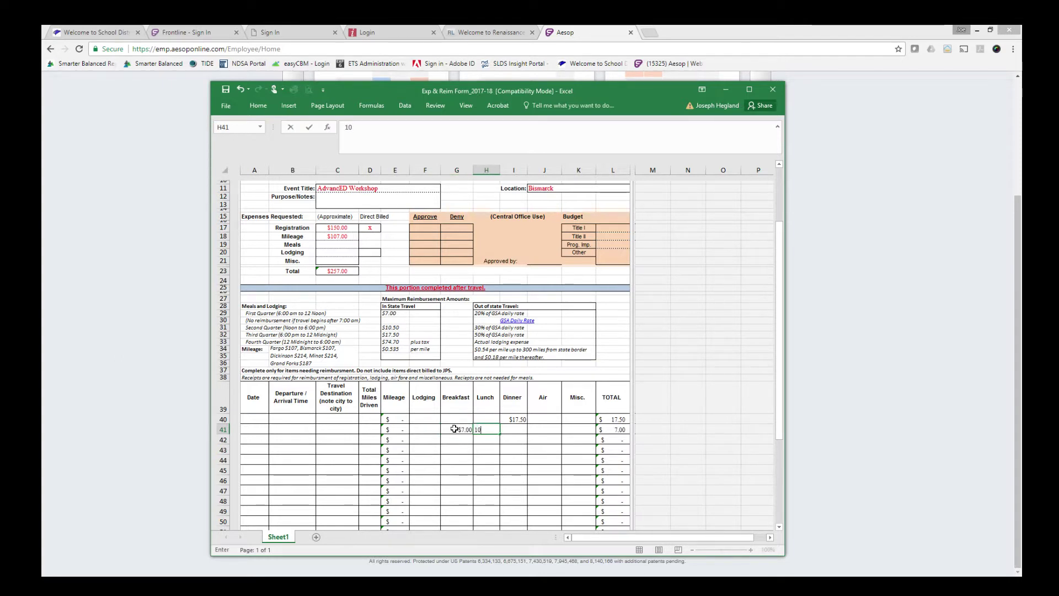
text(.5)
key(Tab)
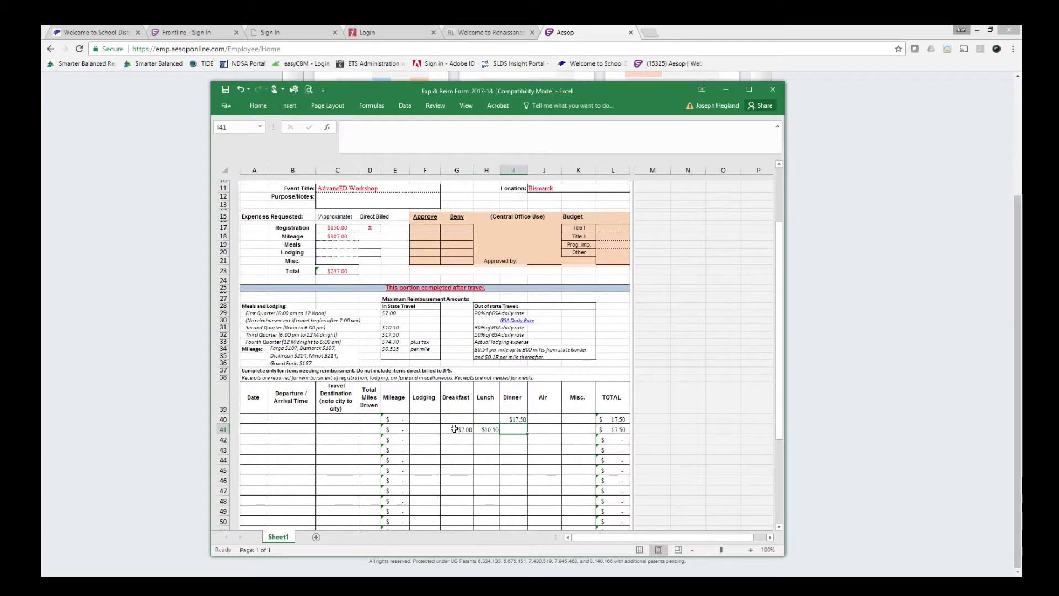
scroll(519, 446, down, 4)
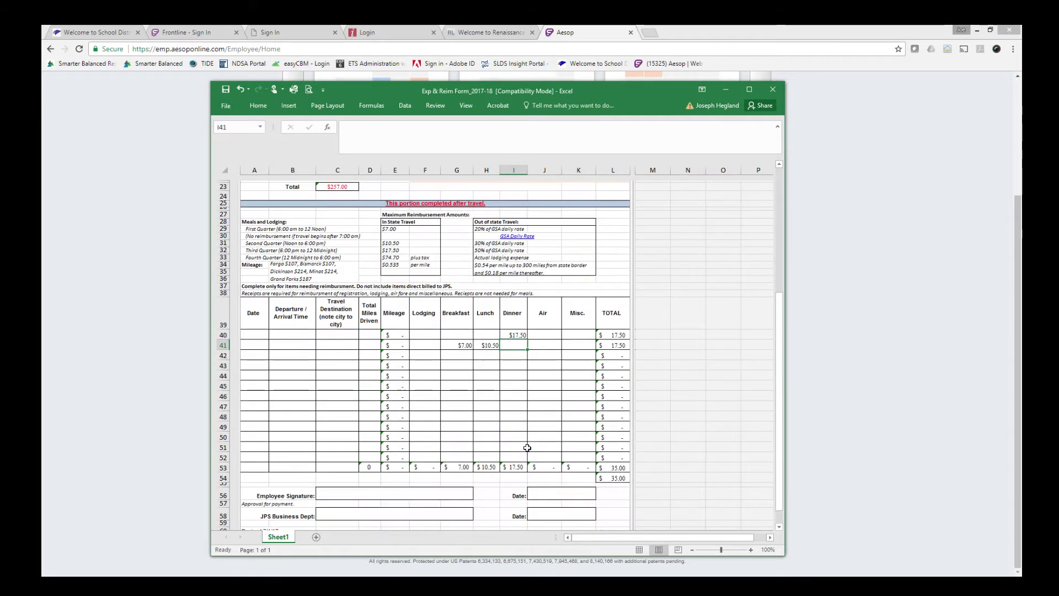
scroll(580, 490, up, 7)
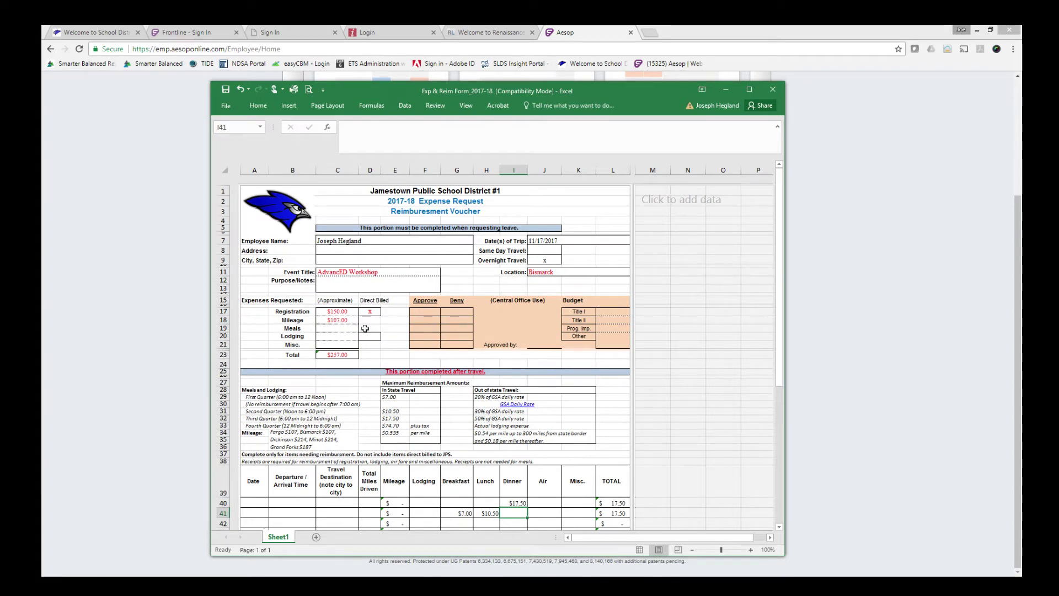
Request $35.00 for meals and mark Lodging direct billed, bringing the total to $292.00.
click(331, 329)
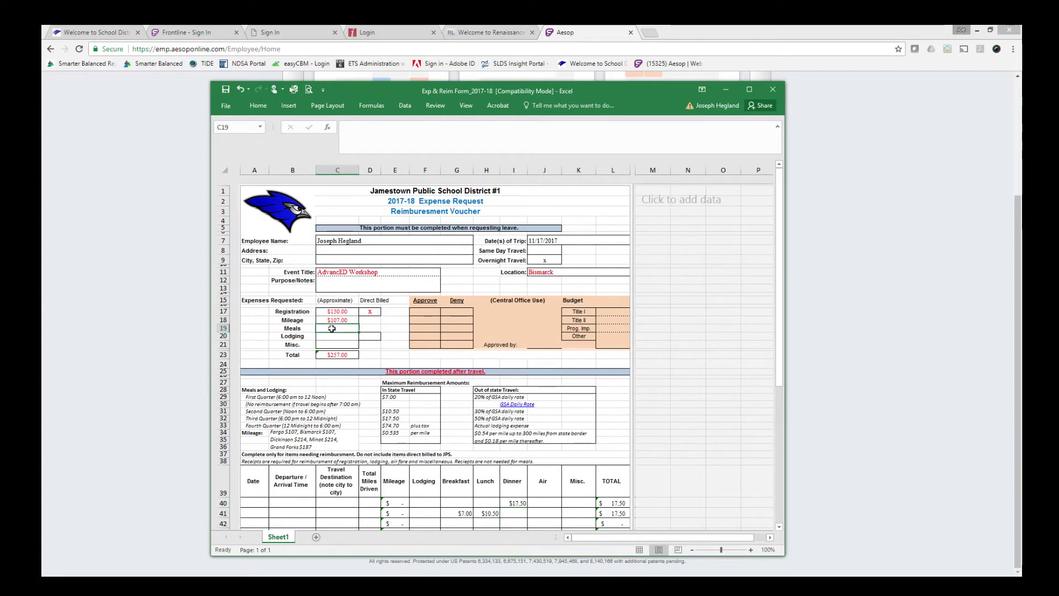
text(35)
key(Tab)
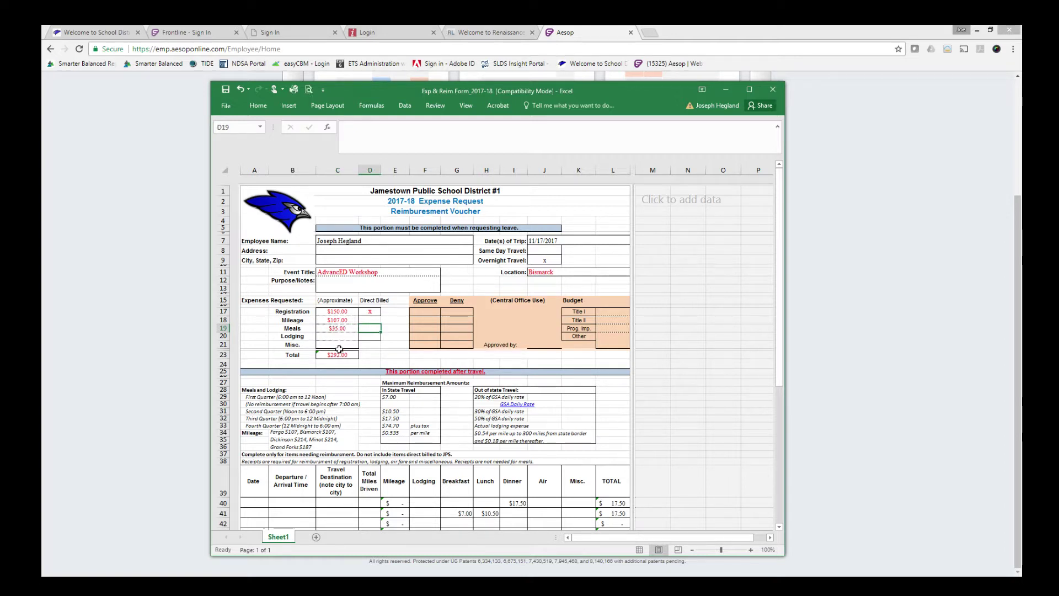
click(341, 338)
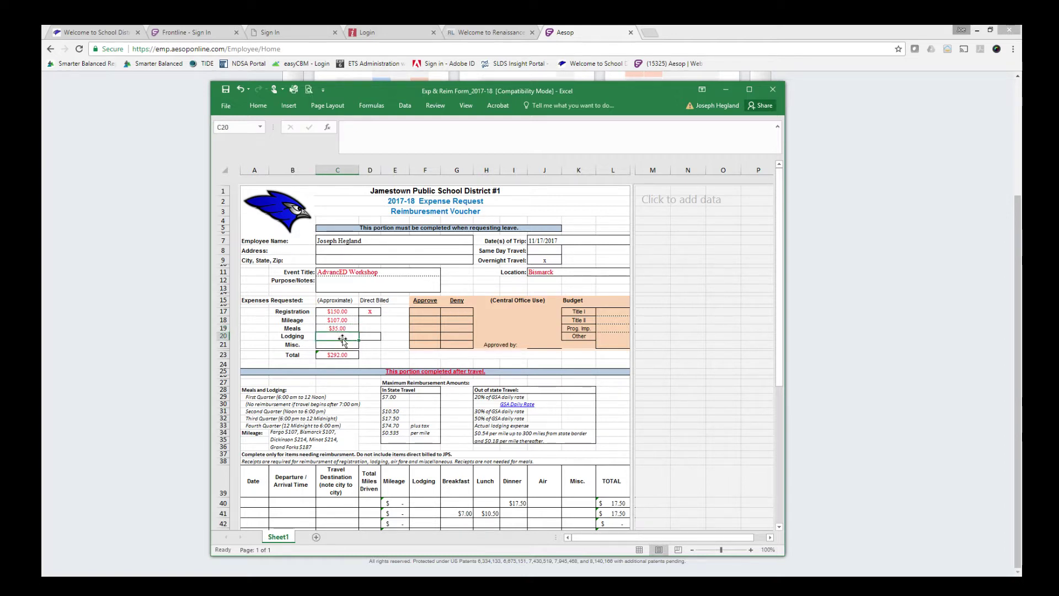
click(372, 337)
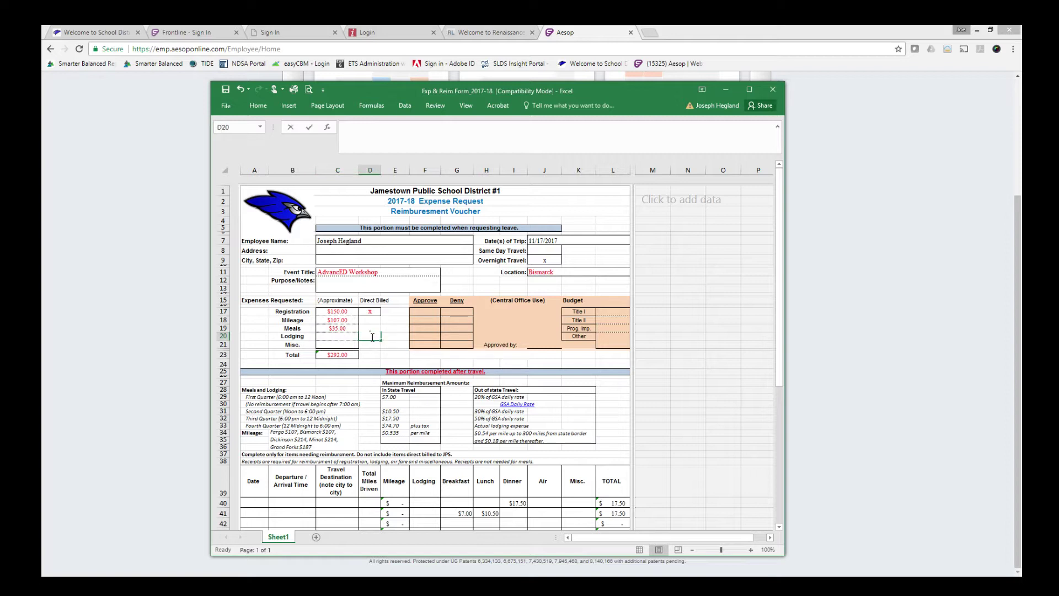
text(x)
key(Return)
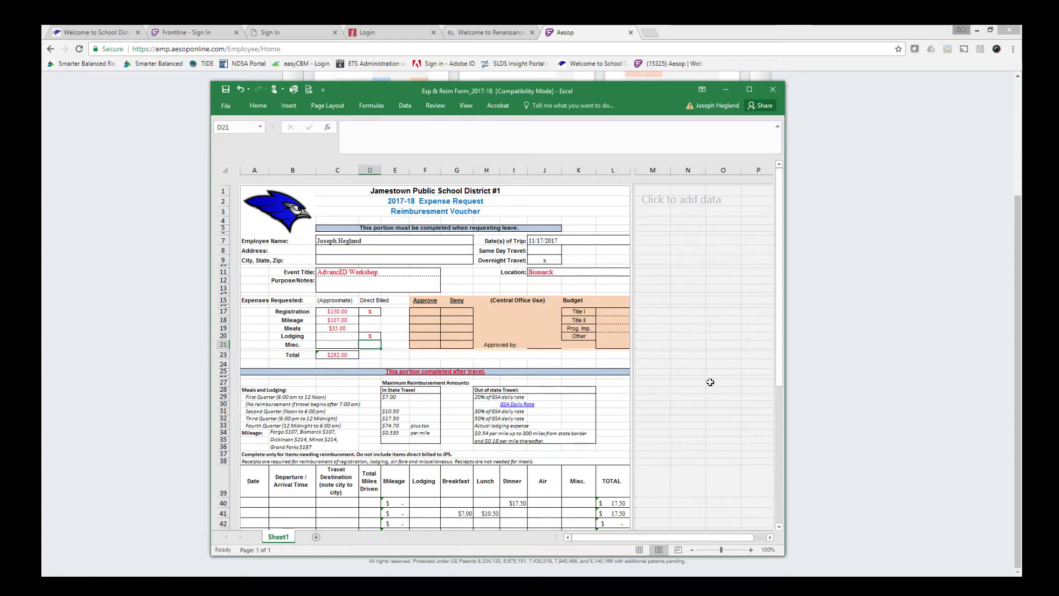
scroll(710, 382, down, 5)
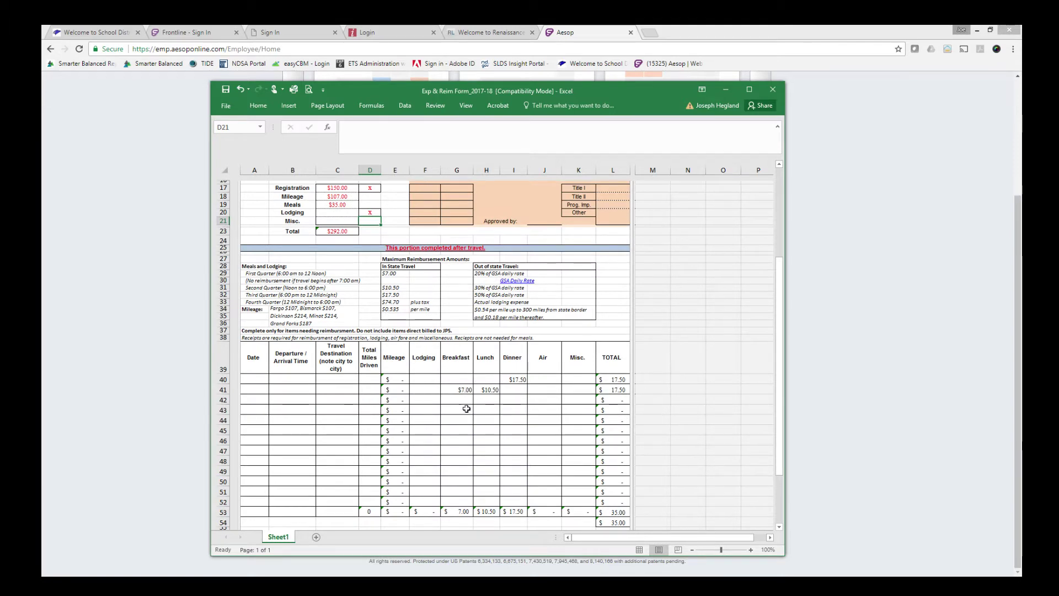
scroll(707, 373, up, 1)
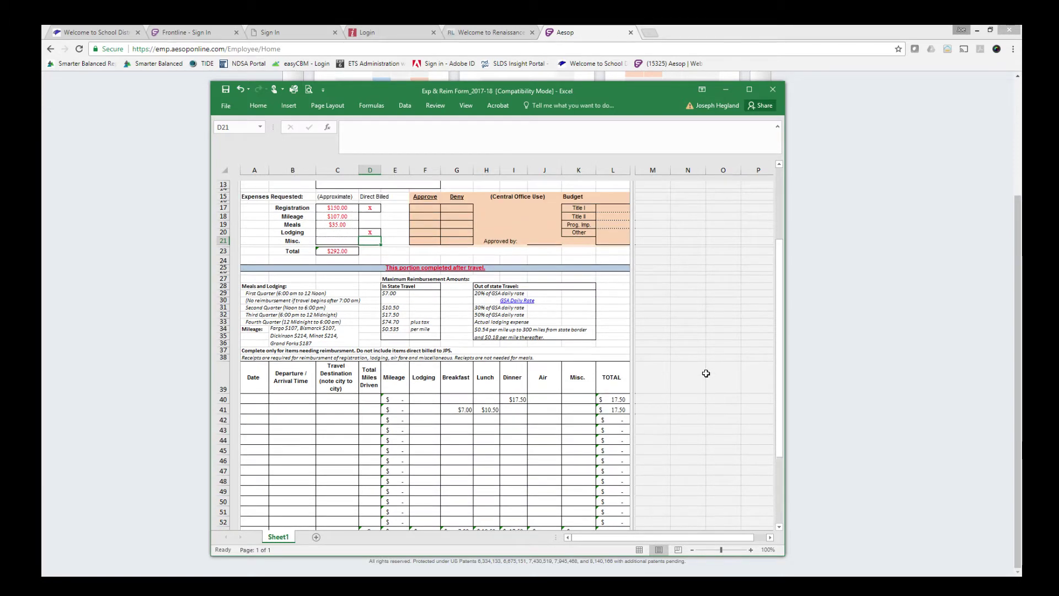
scroll(706, 373, up, 4)
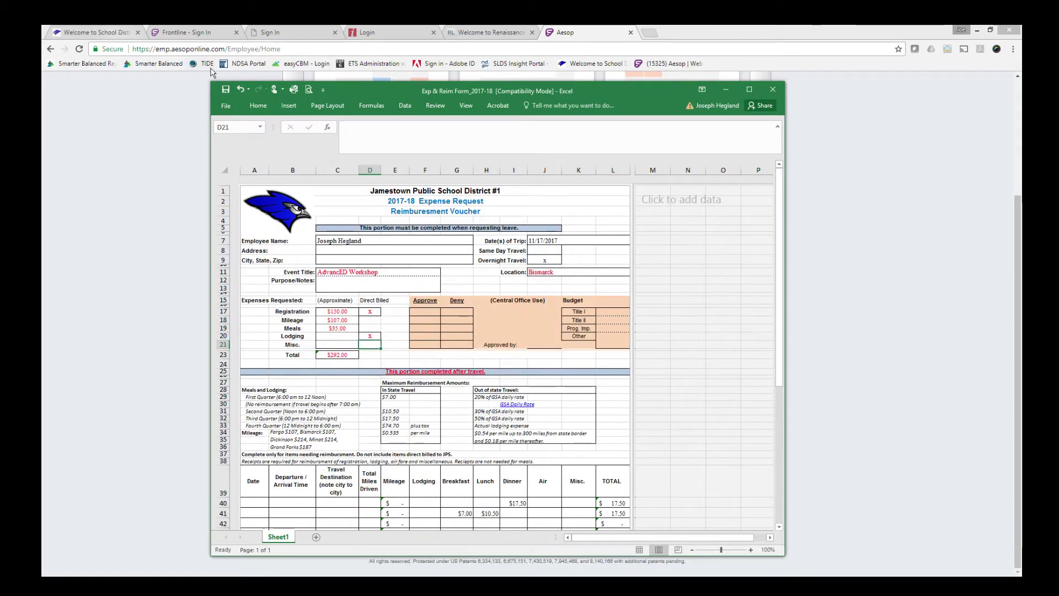
Save the workbook as a copy into the Desktop's Aesop\2017-18 folder.
click(227, 108)
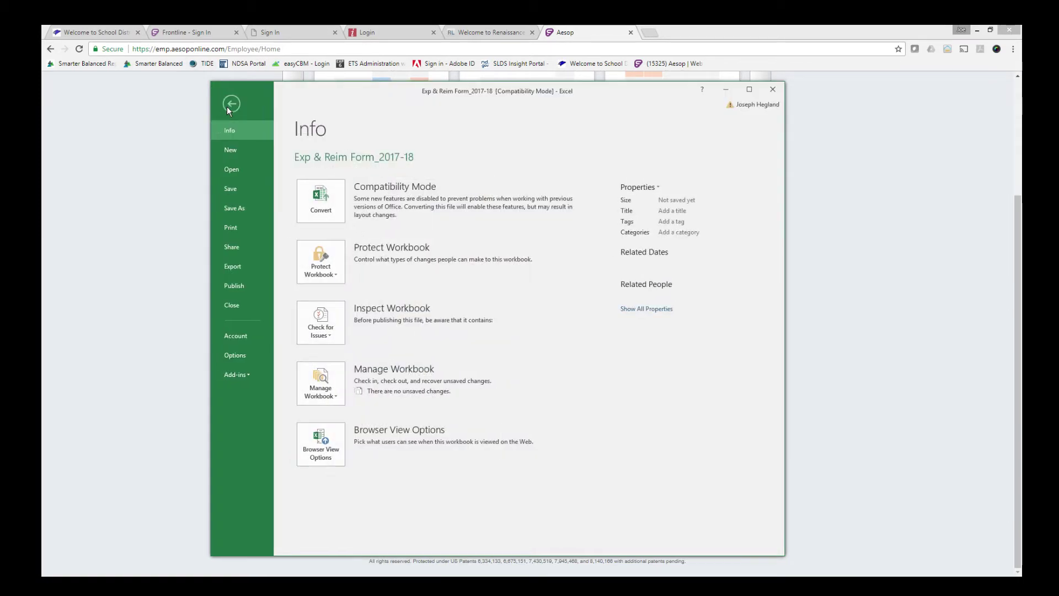
click(230, 207)
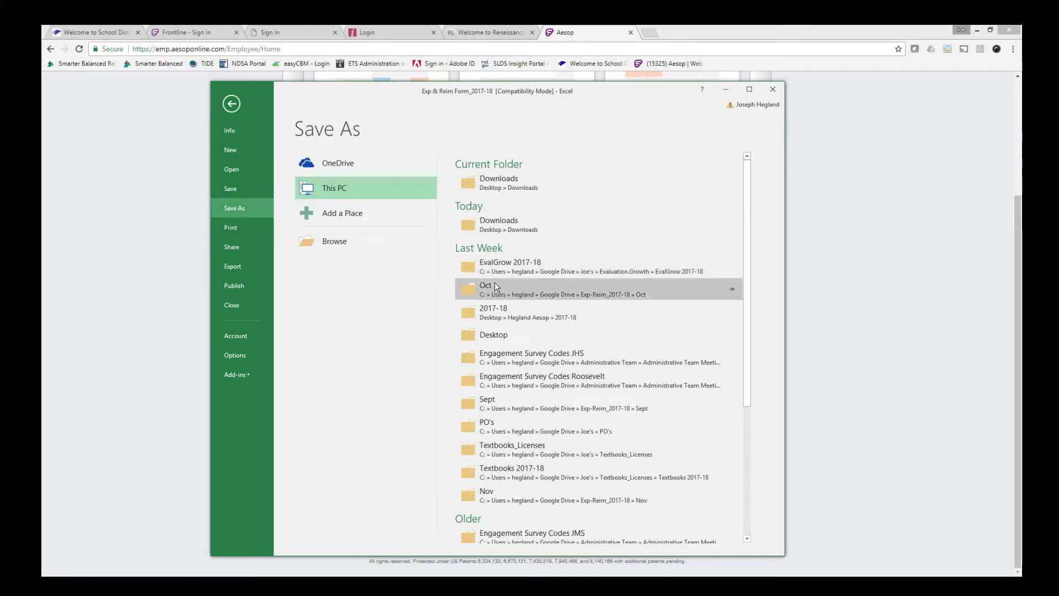
click(493, 332)
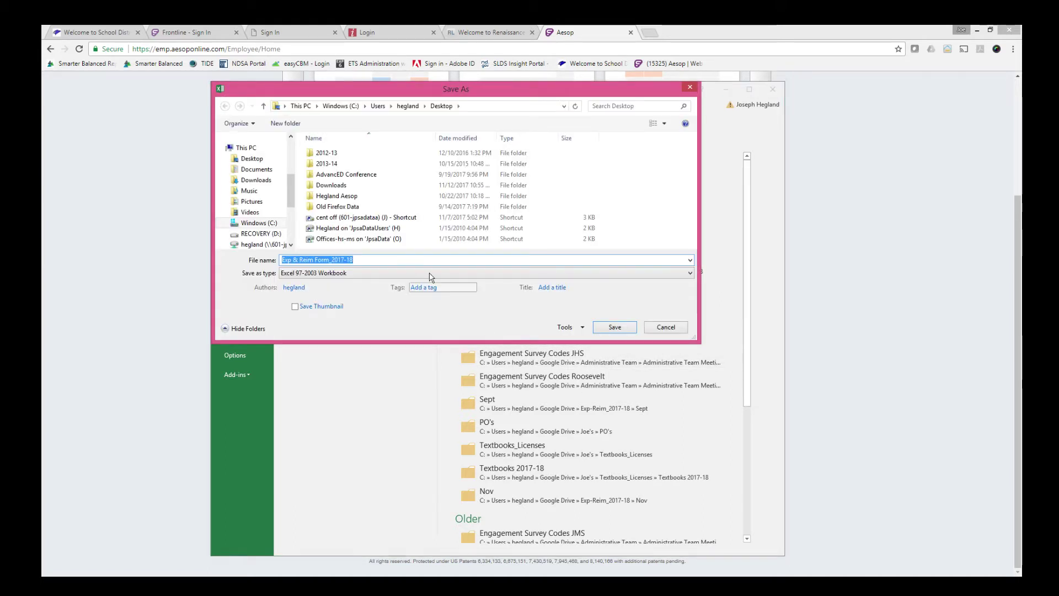
double_click(330, 200)
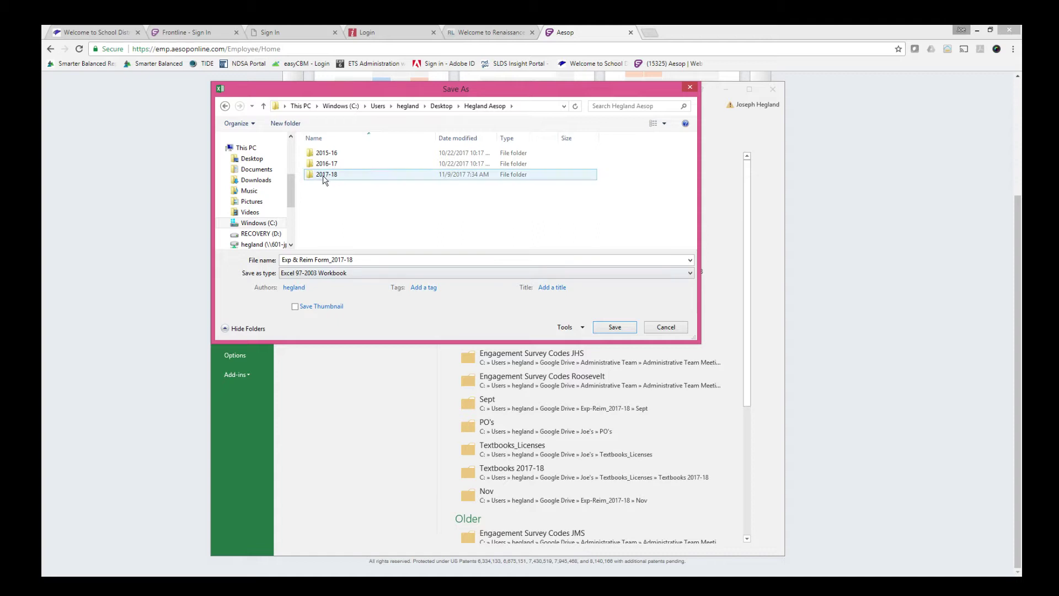
double_click(325, 174)
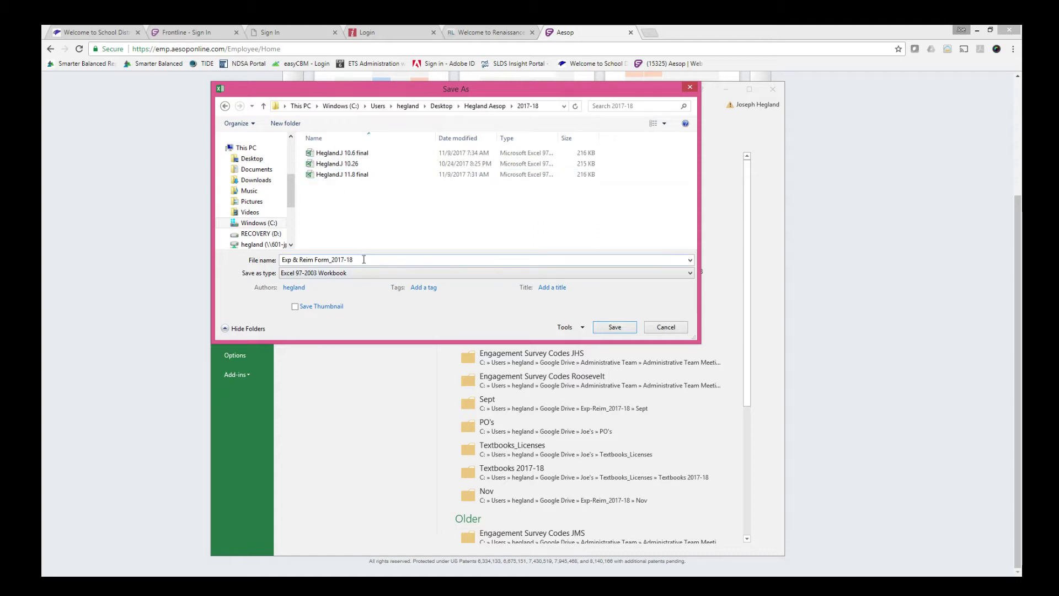
Name the file with the employee's surname, initial and 11.17, and save despite compatibility warnings.
drag(364, 259, 285, 258)
key(BackSpace)
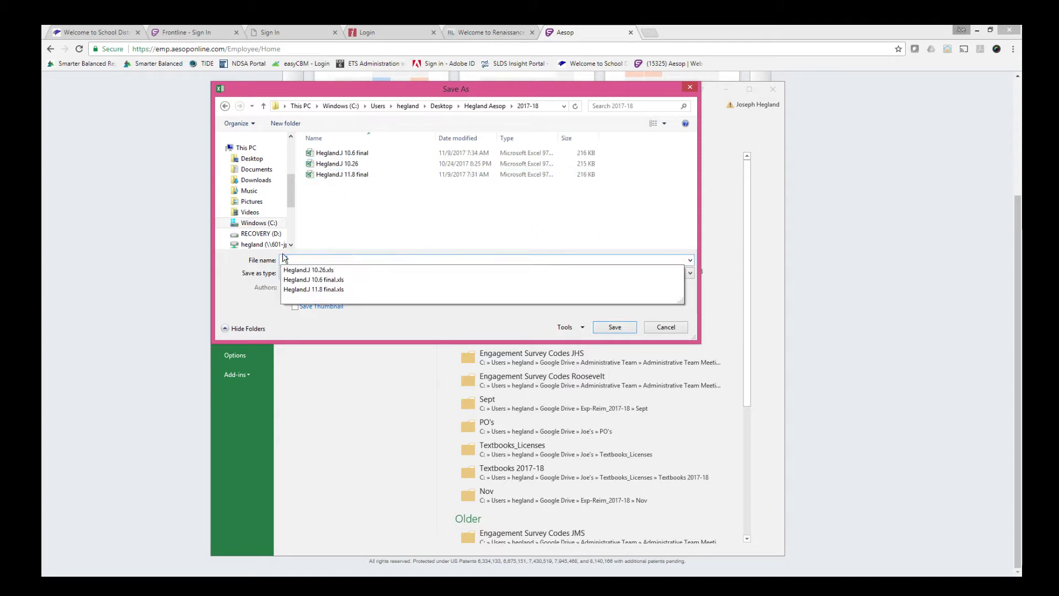
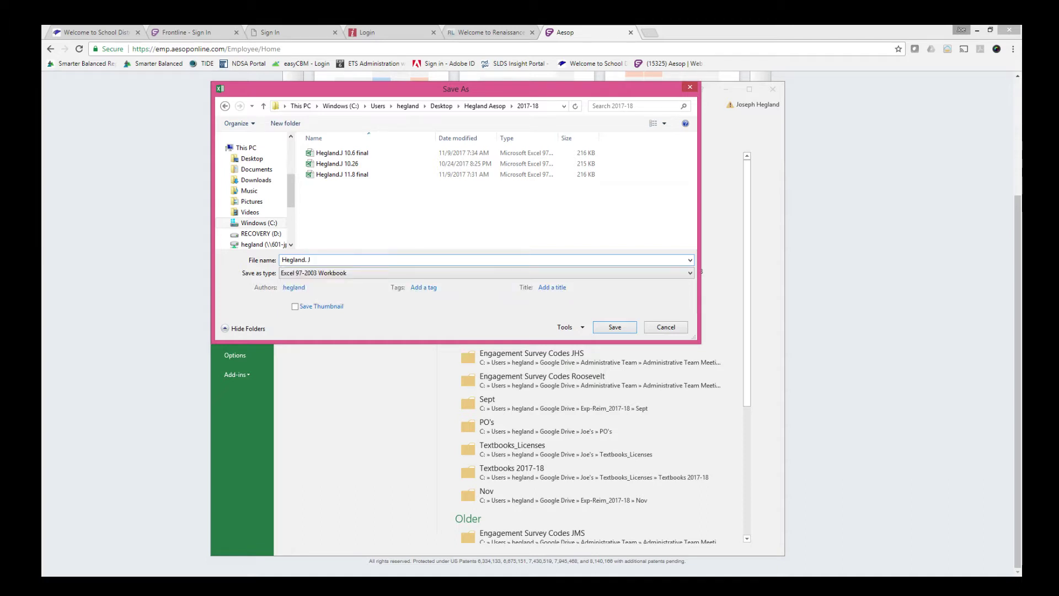
click(614, 328)
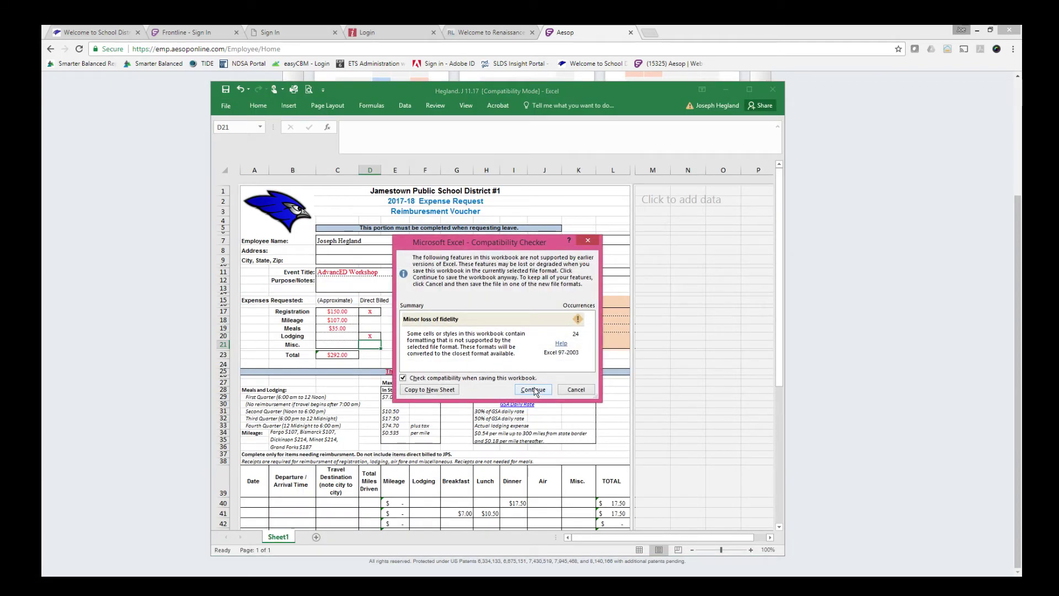
click(533, 389)
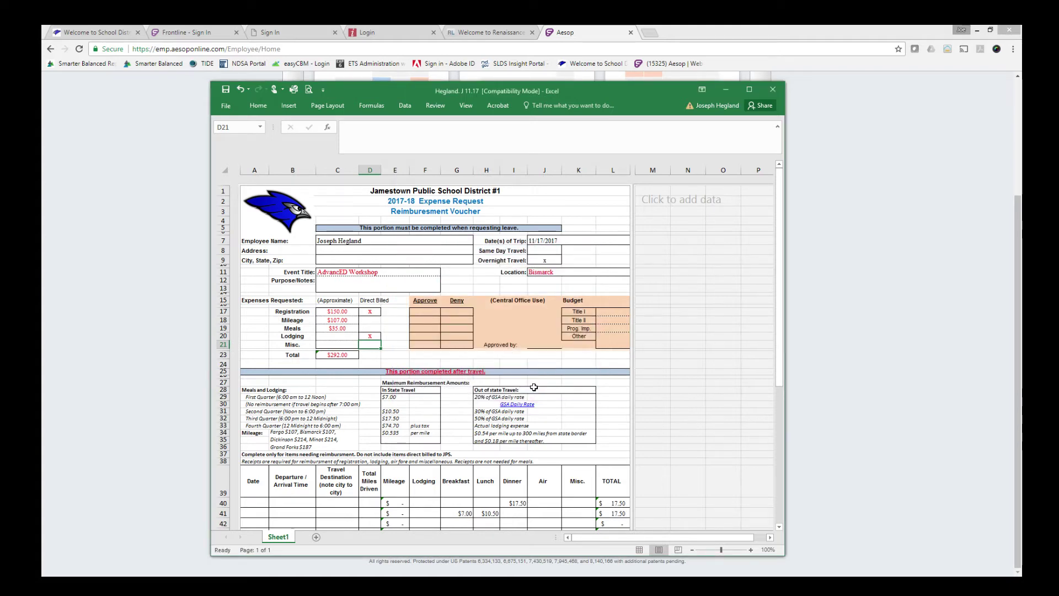
Close Excel and attach the 11.17 workbook from Desktop > Aesop > 2017-18 to the absence.
click(773, 91)
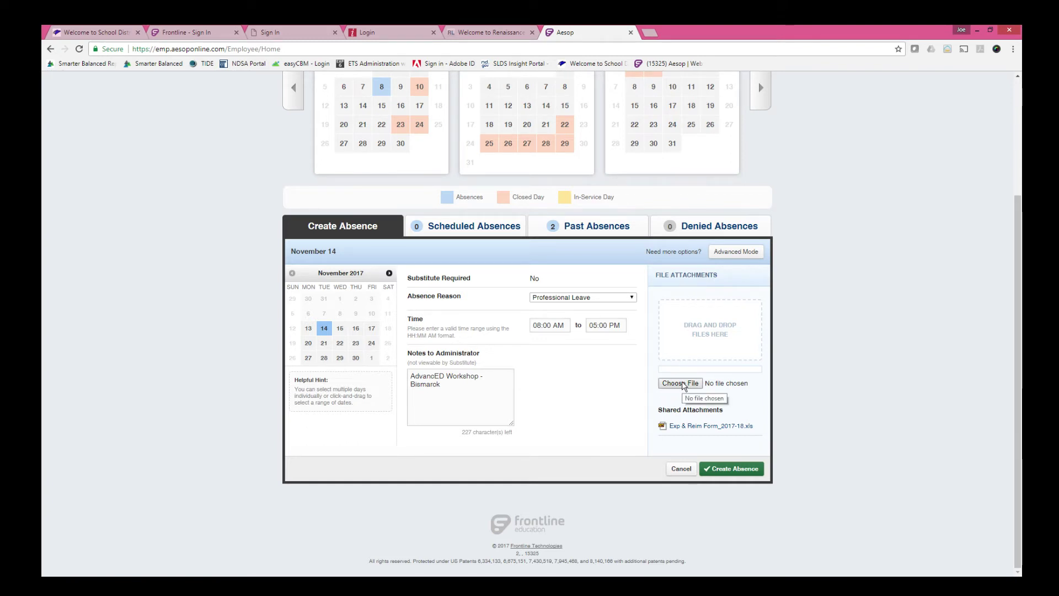
click(681, 384)
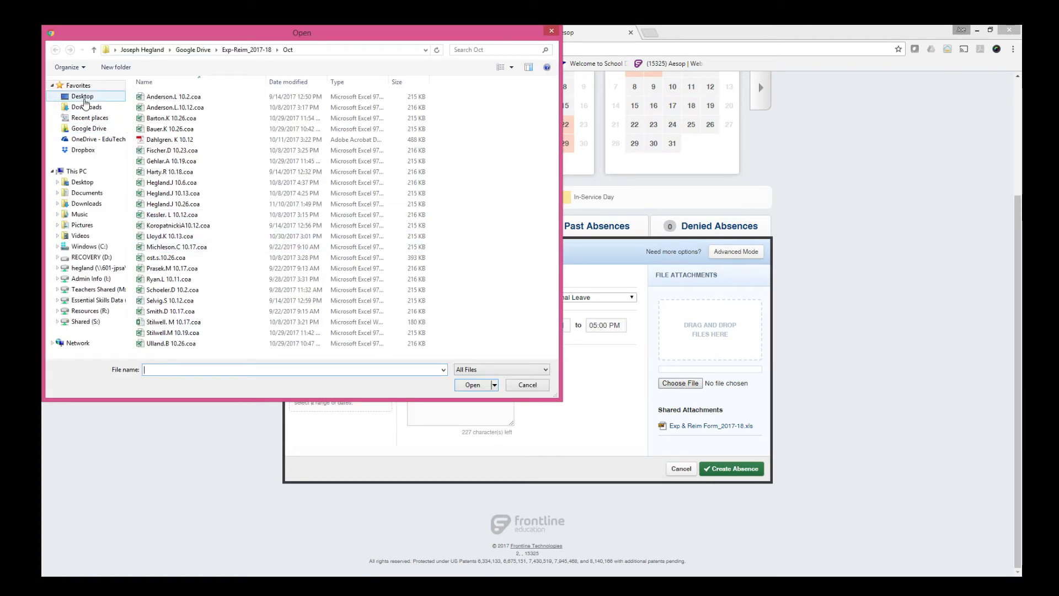
click(83, 97)
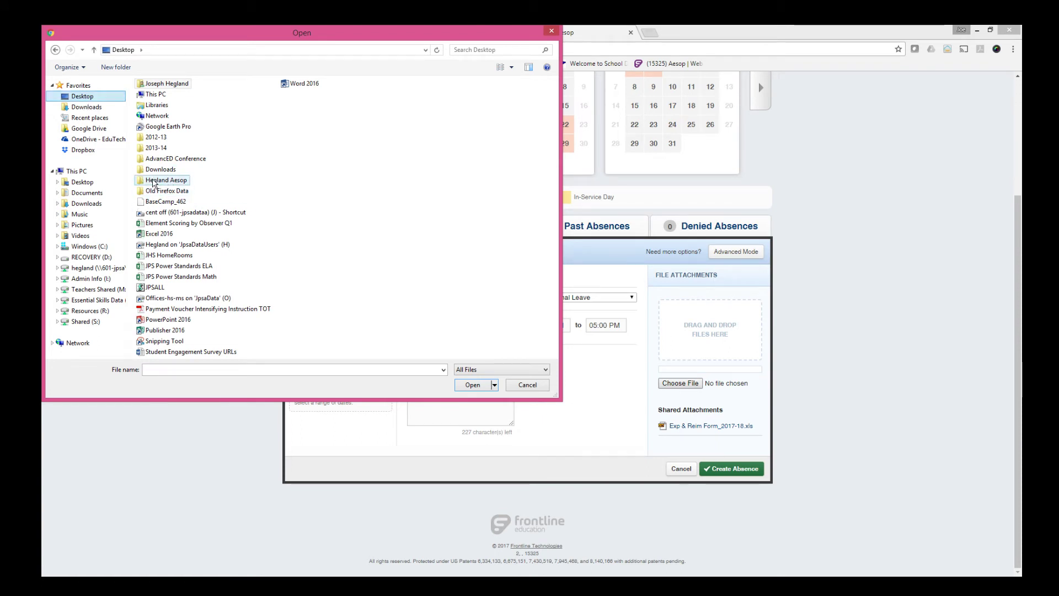
double_click(153, 182)
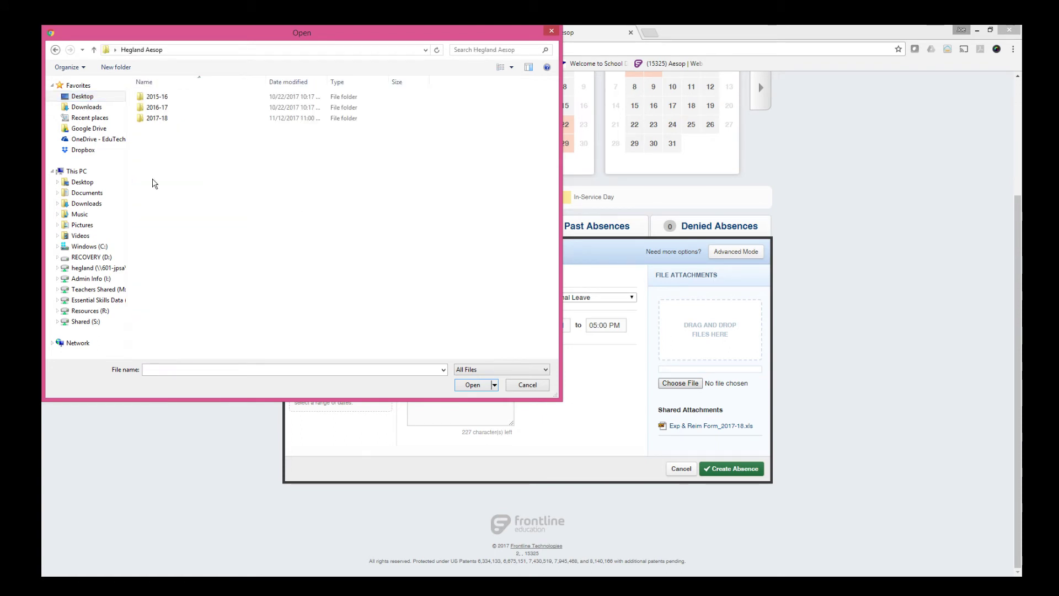
double_click(150, 119)
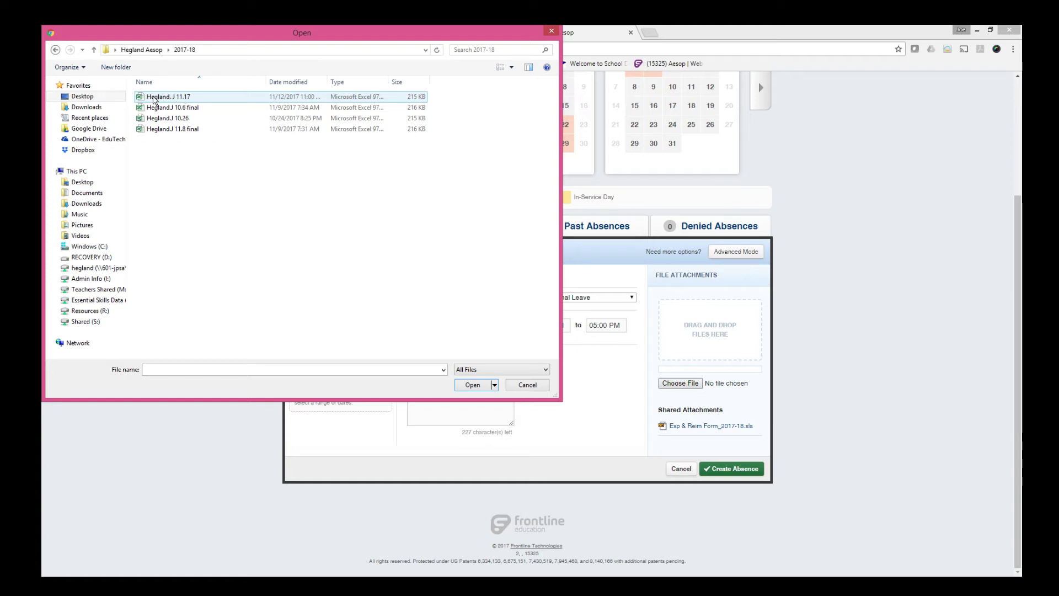
click(154, 98)
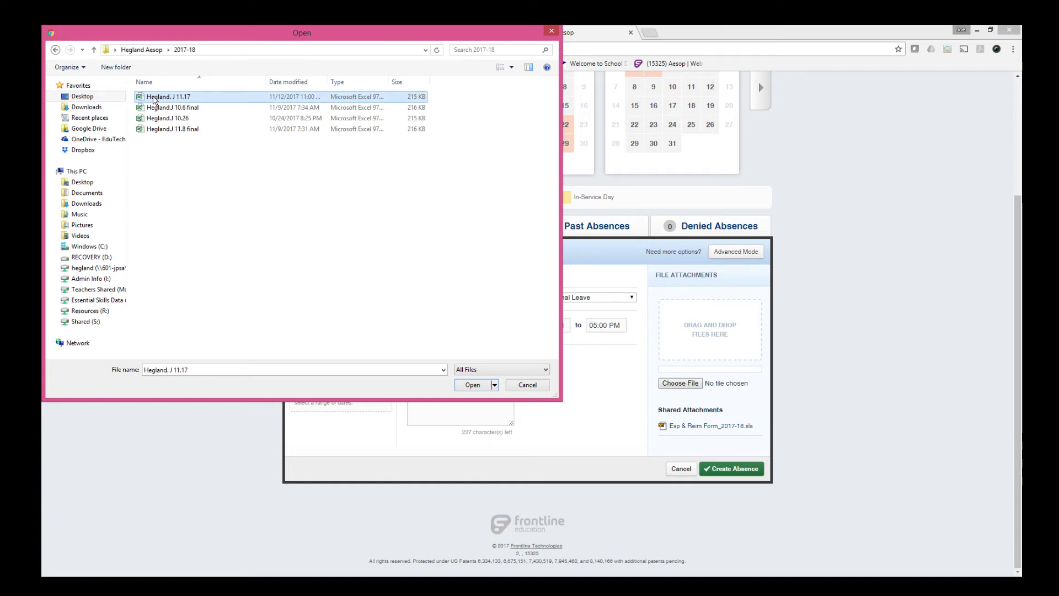
click(472, 385)
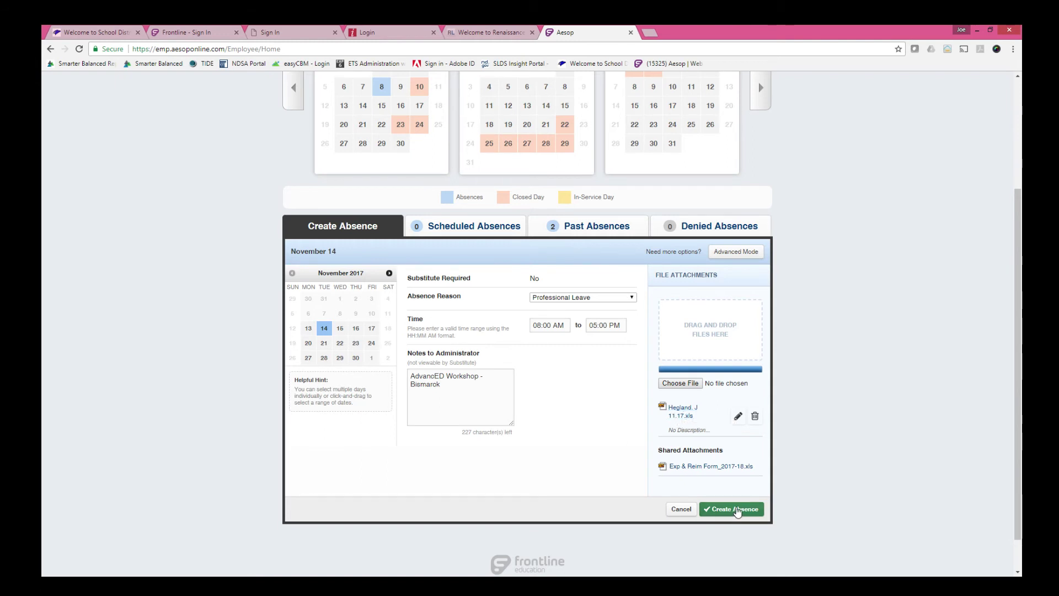
Create the Nov 14 Professional Leave absence, acknowledge the confirmation, then log out of Aesop.
click(738, 509)
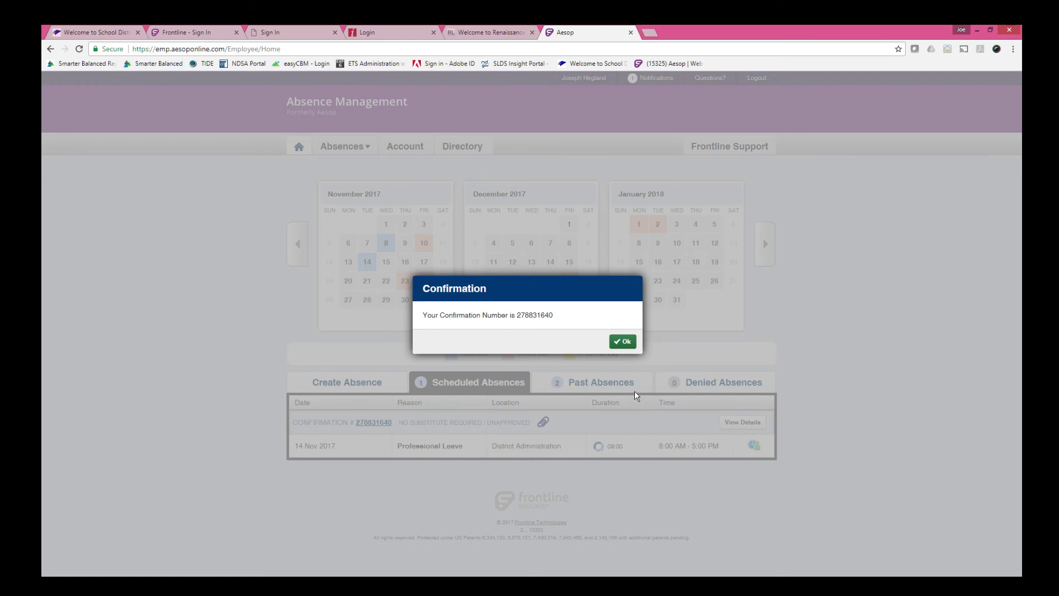
click(622, 342)
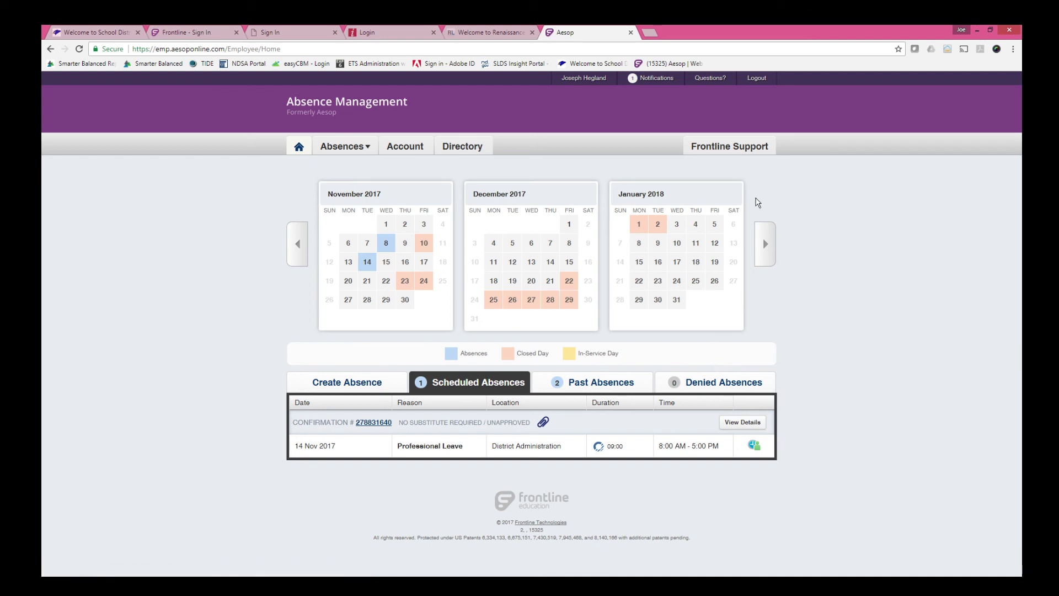
click(756, 79)
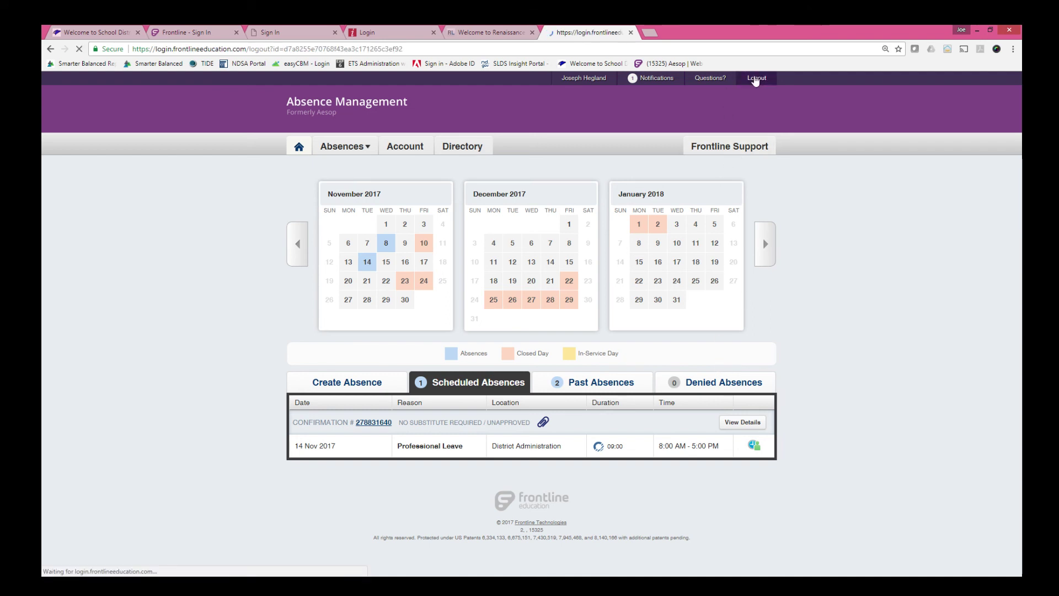